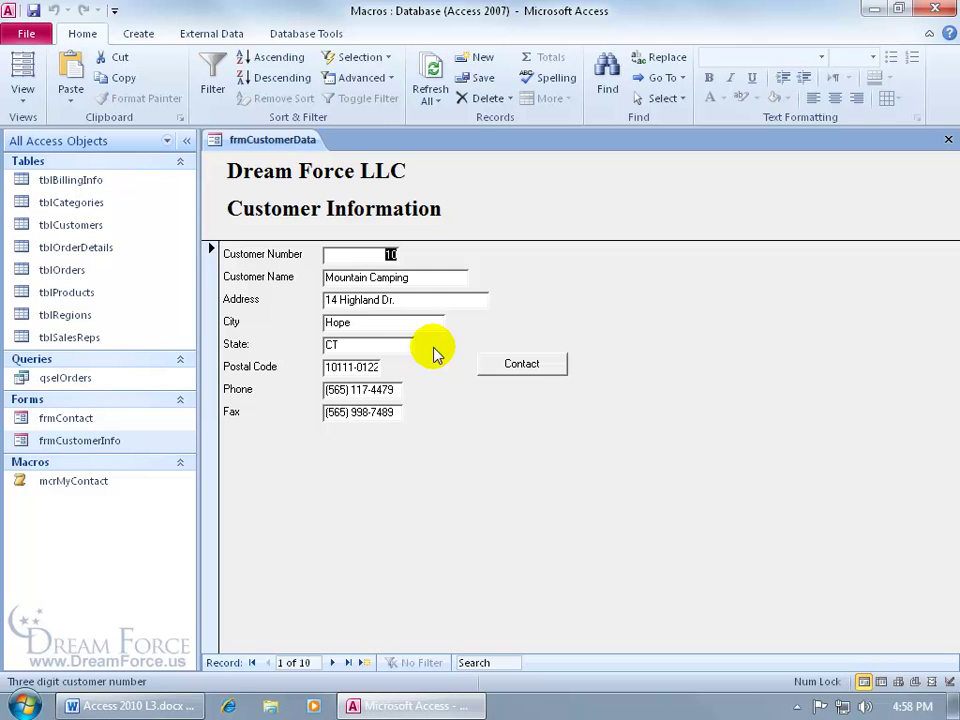
Step: Switch the customer form to Design View and show the event properties of the City text box
{"action": "right_click", "coordinate": [607, 288]}
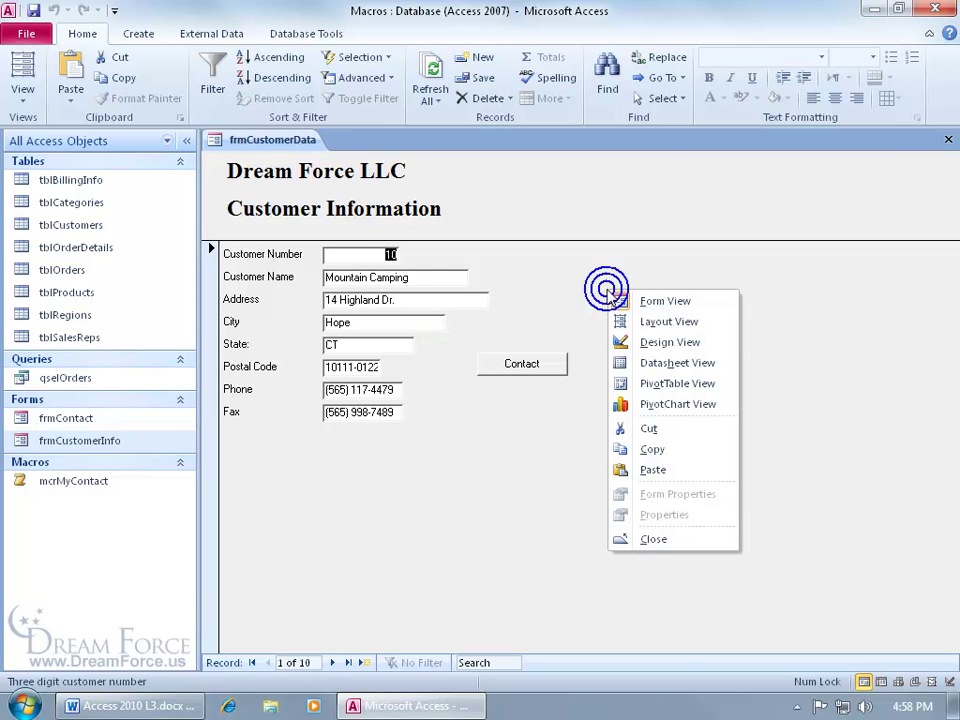
{"action": "left_click", "coordinate": [634, 343]}
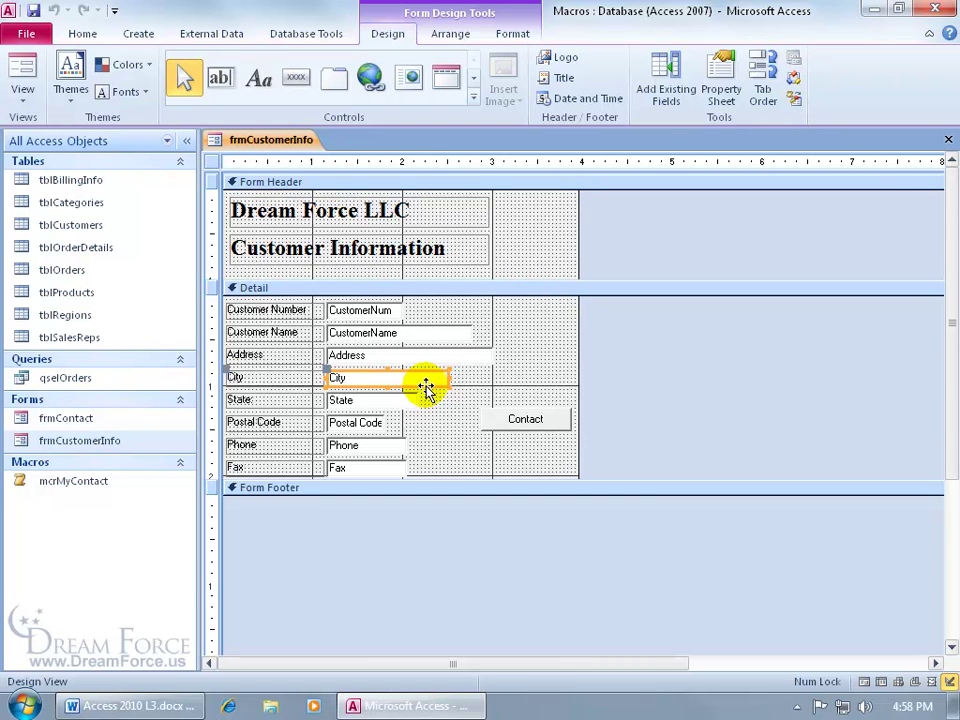
{"action": "double_click", "coordinate": [426, 388]}
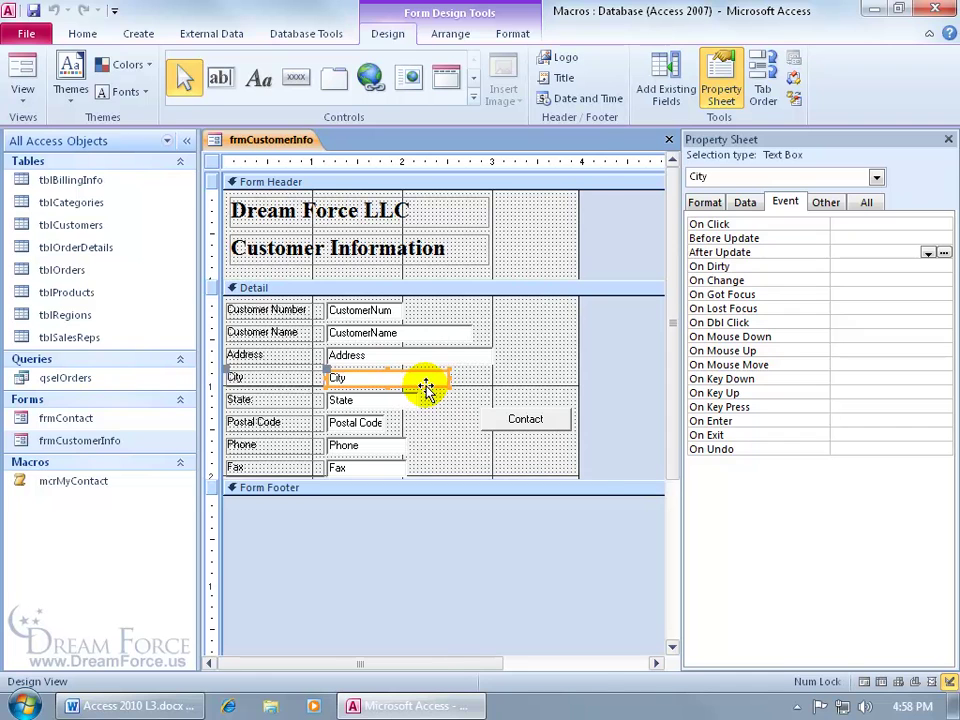
{"action": "right_click", "coordinate": [426, 388]}
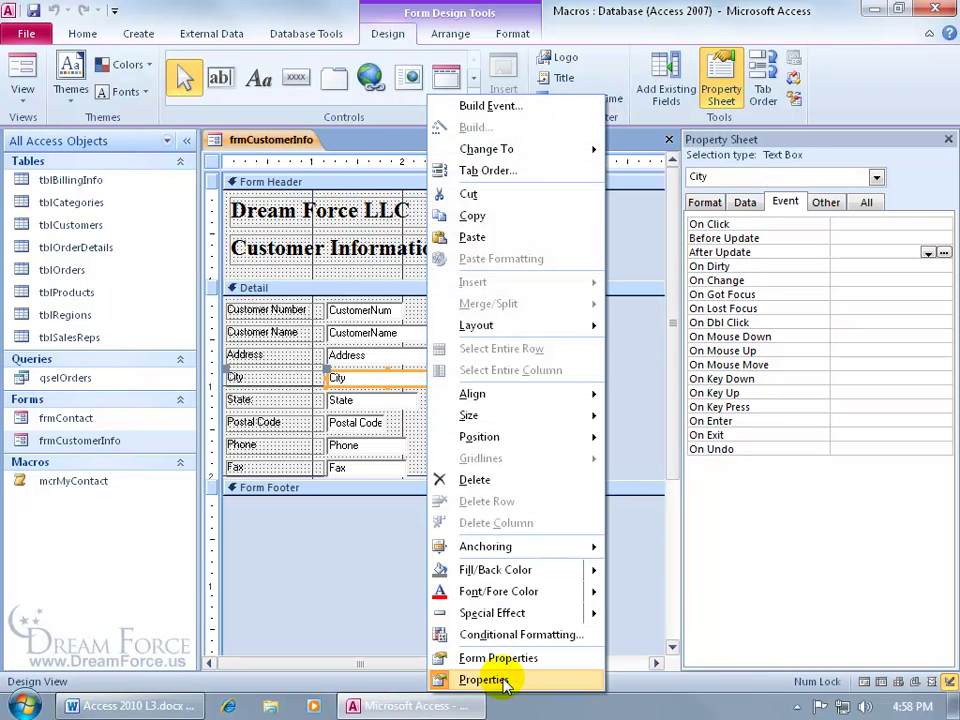
{"action": "left_click", "coordinate": [788, 203]}
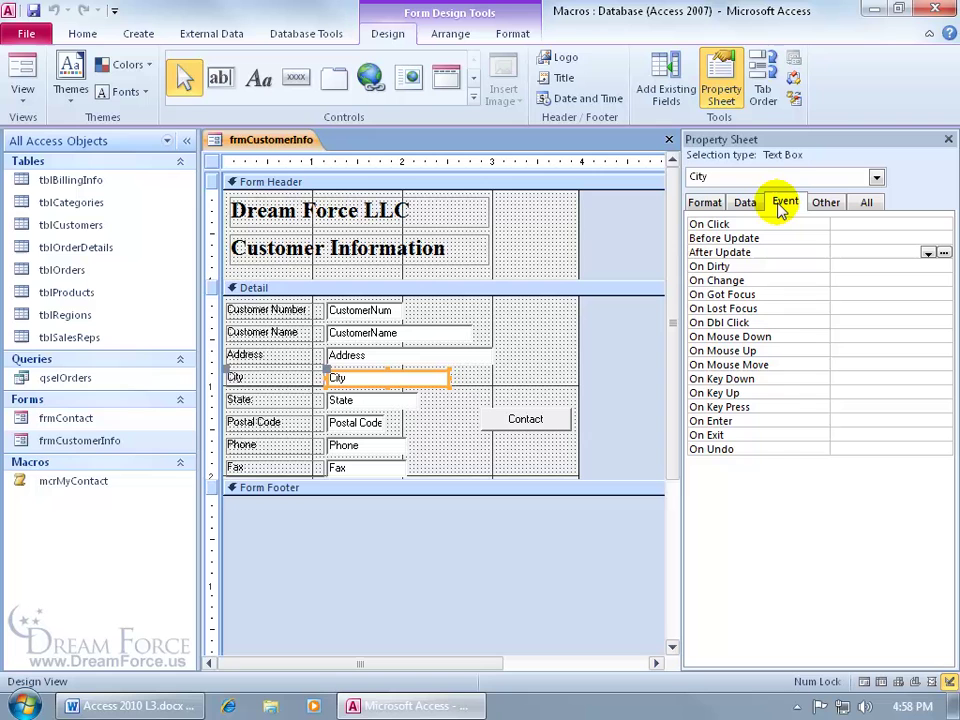
Step: Start a macro for the City text box's On Exit event using the Macro Builder
{"action": "left_click", "coordinate": [840, 435]}
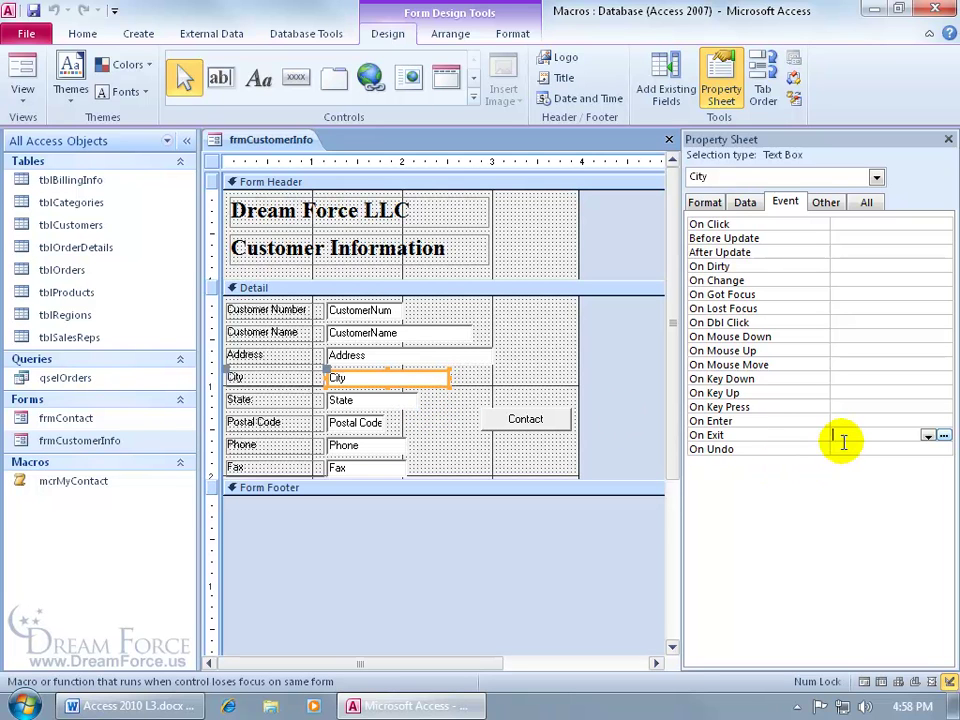
{"action": "left_click", "coordinate": [944, 437]}
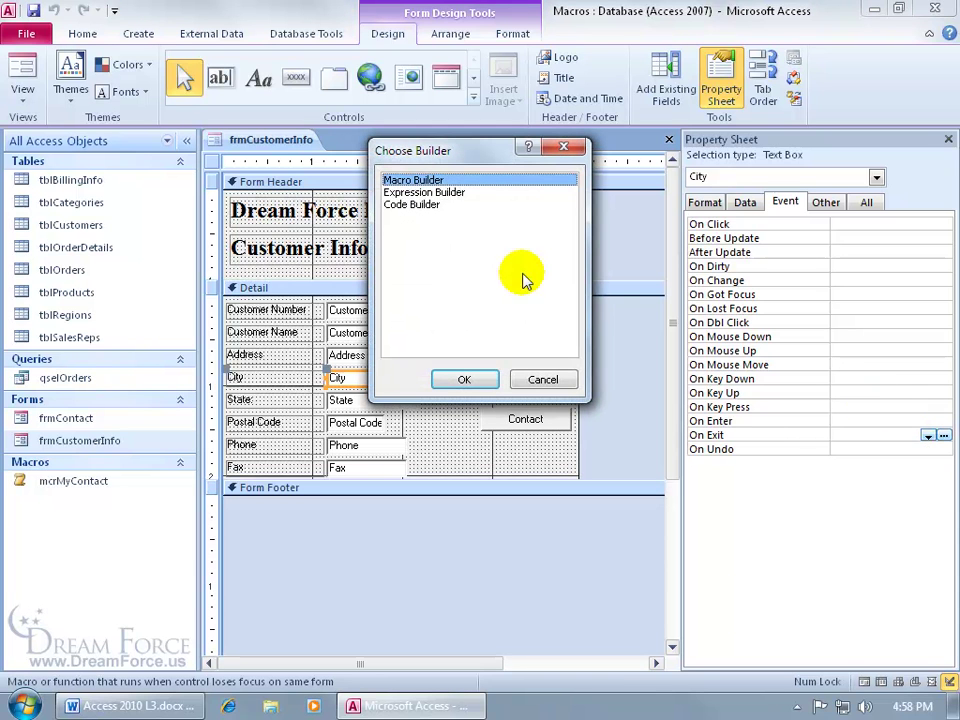
{"action": "left_click", "coordinate": [465, 381]}
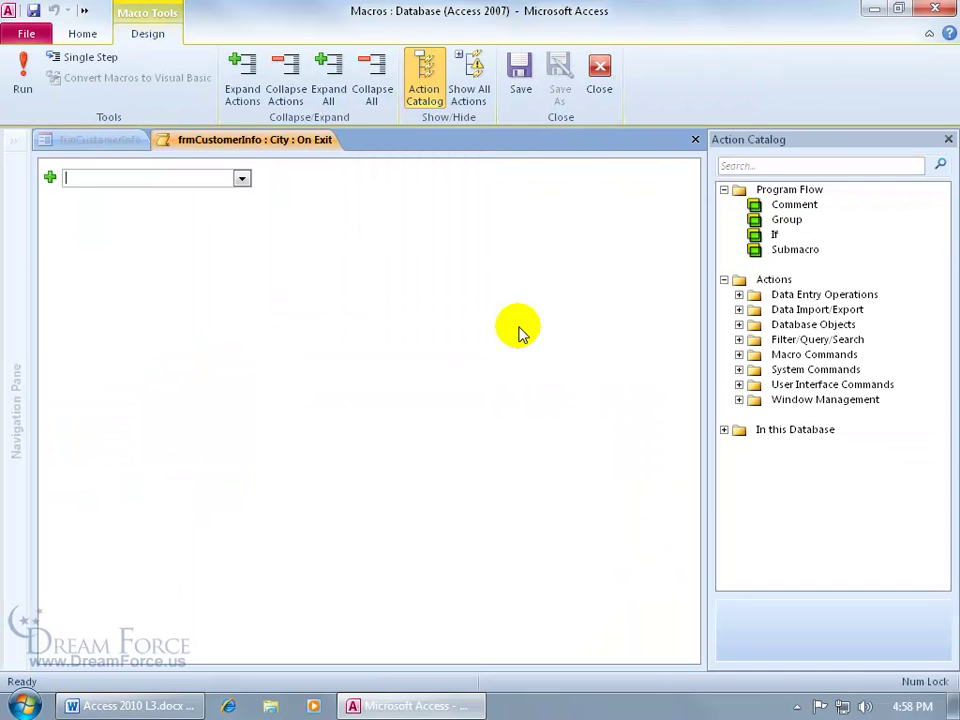
Step: Add a comment to the macro reading "To enter a value in State field based on the value in City field."
{"action": "left_click", "coordinate": [242, 178]}
{"action": "left_click", "coordinate": [203, 198]}
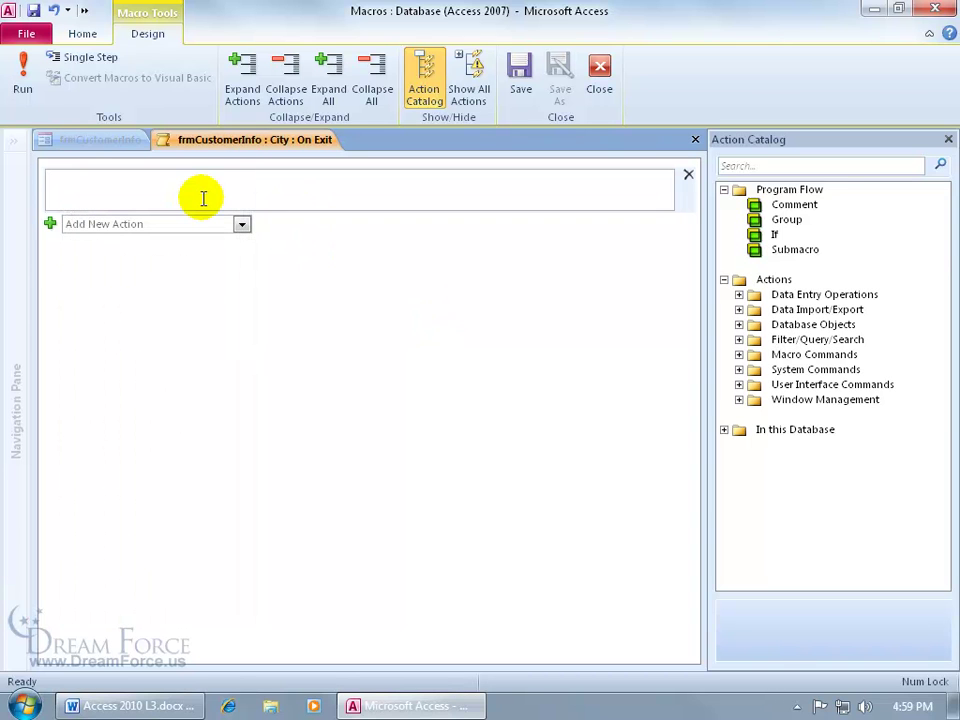
{"action": "type", "text": "To enter a value in State field based on the value in City field."}
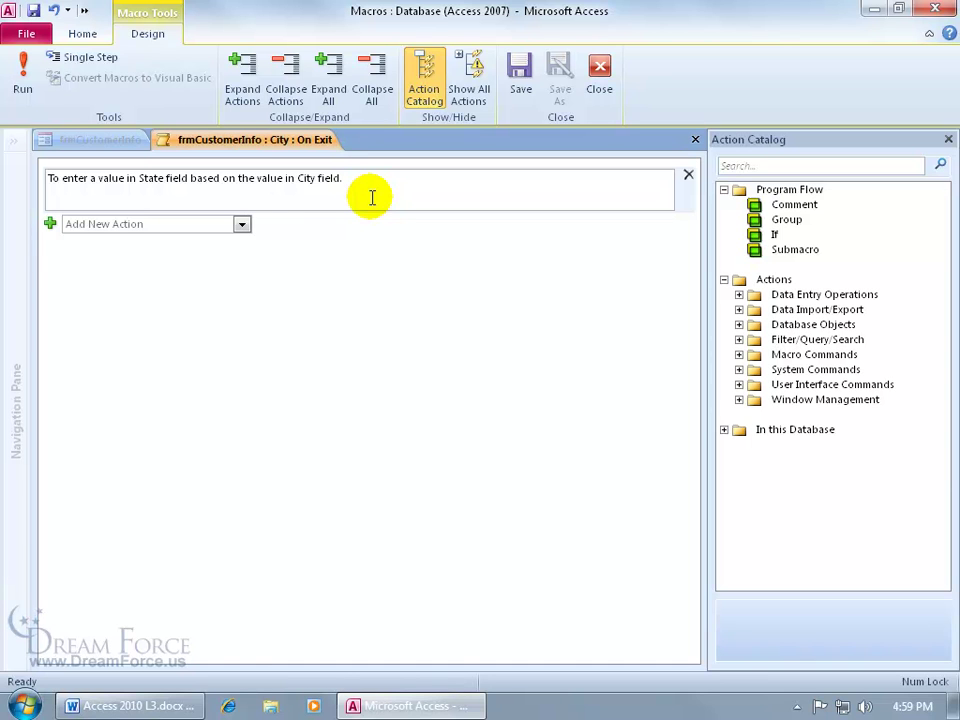
Step: Add an If block below the comment with the condition [City] in ("Salt Lake","Sandy")
{"action": "left_click", "coordinate": [242, 206]}
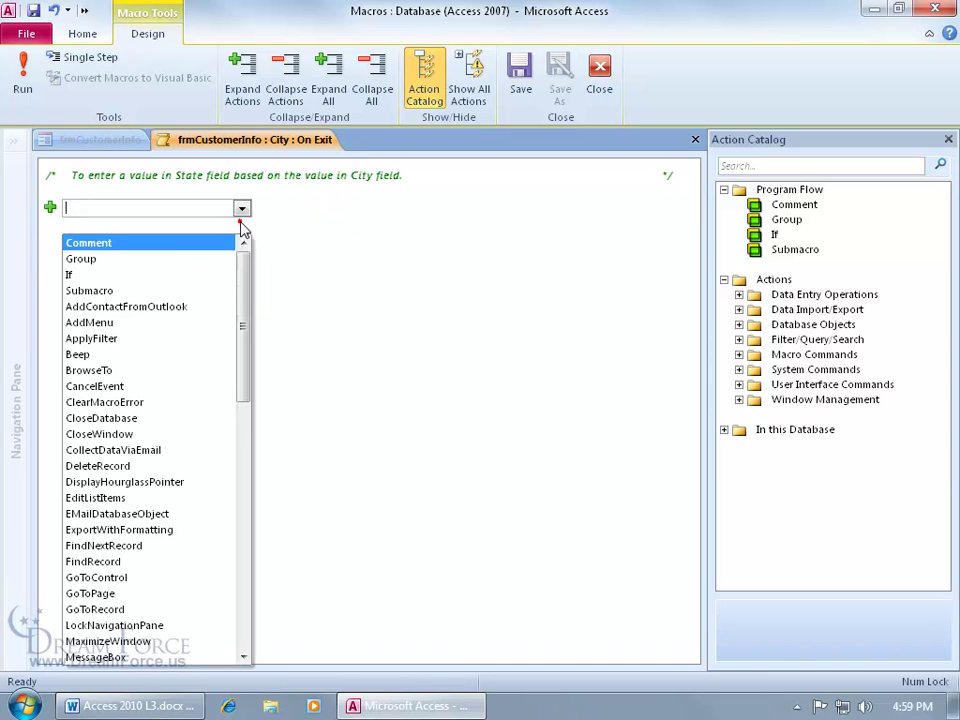
{"action": "left_click", "coordinate": [203, 276]}
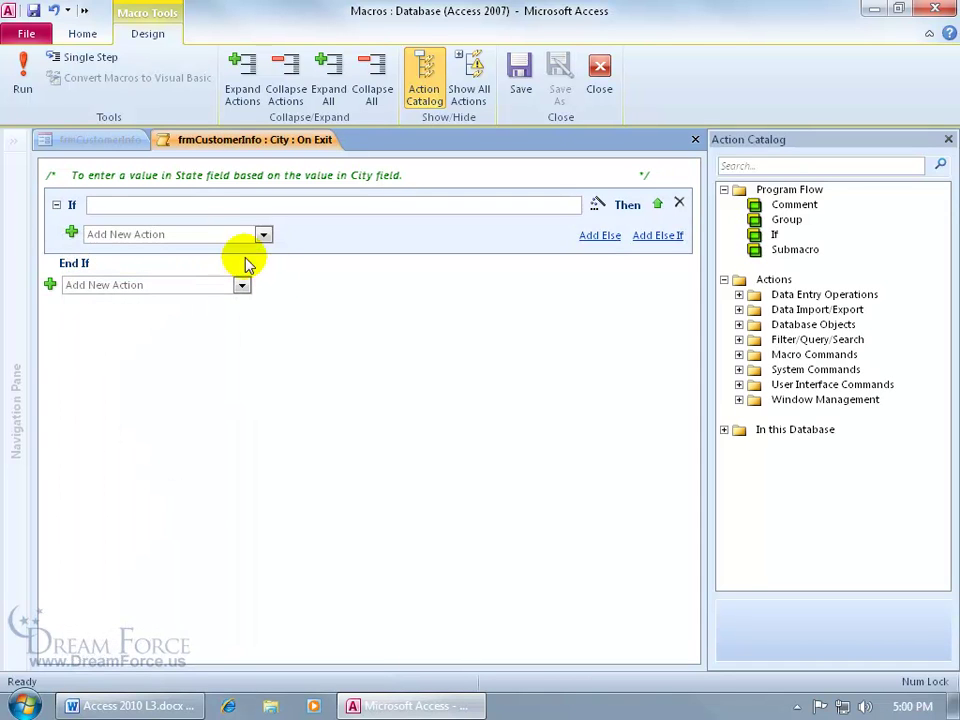
{"action": "left_click", "coordinate": [150, 204]}
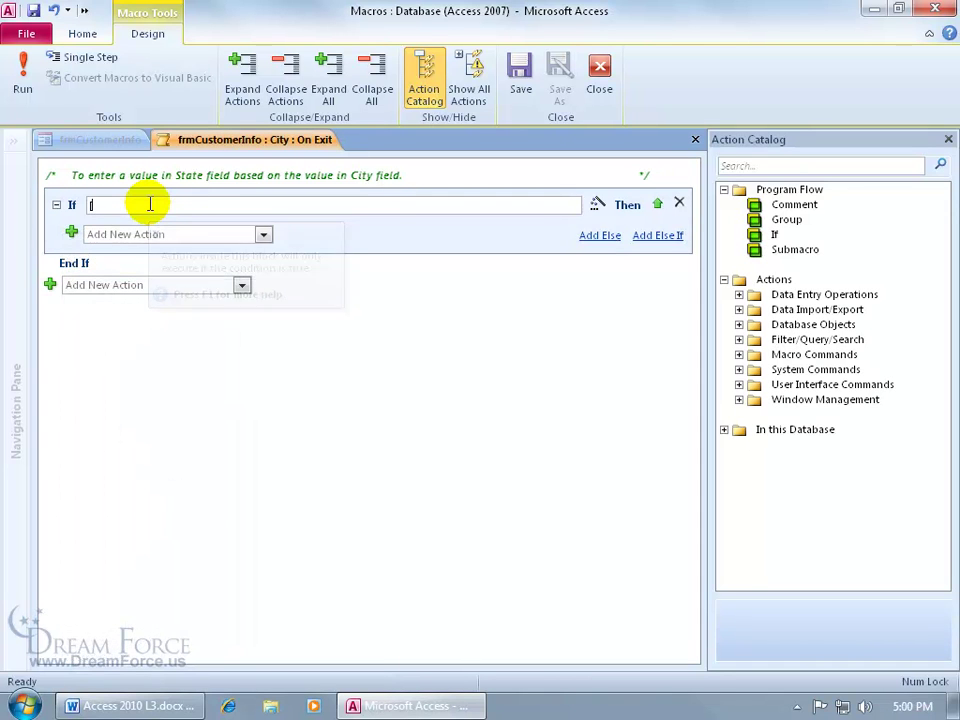
{"action": "type", "text": "[City"}
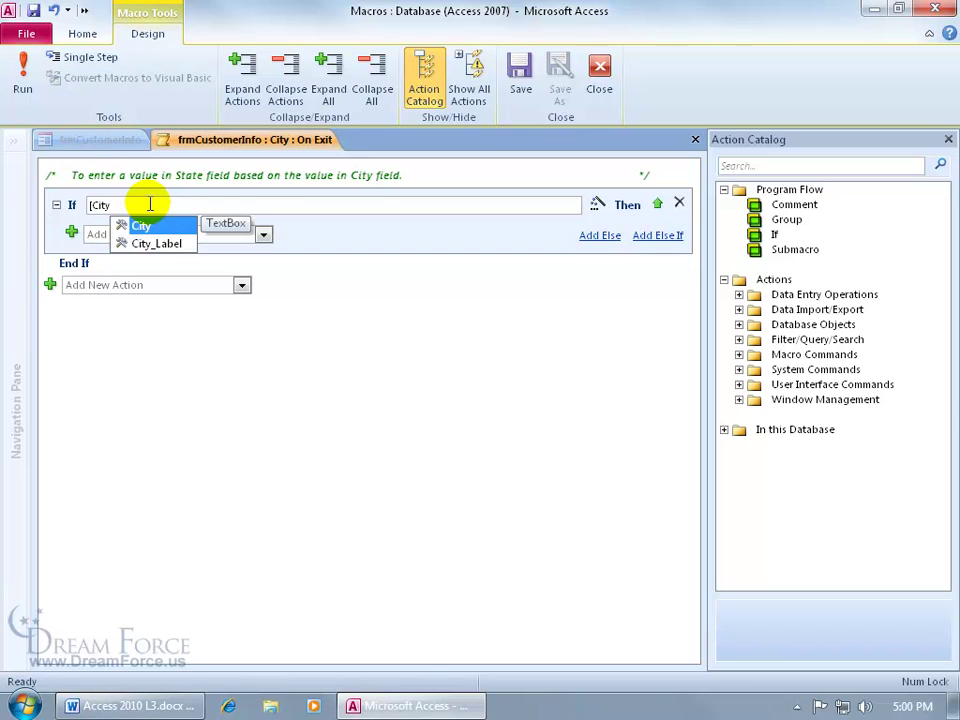
{"action": "type", "text": "] in"}
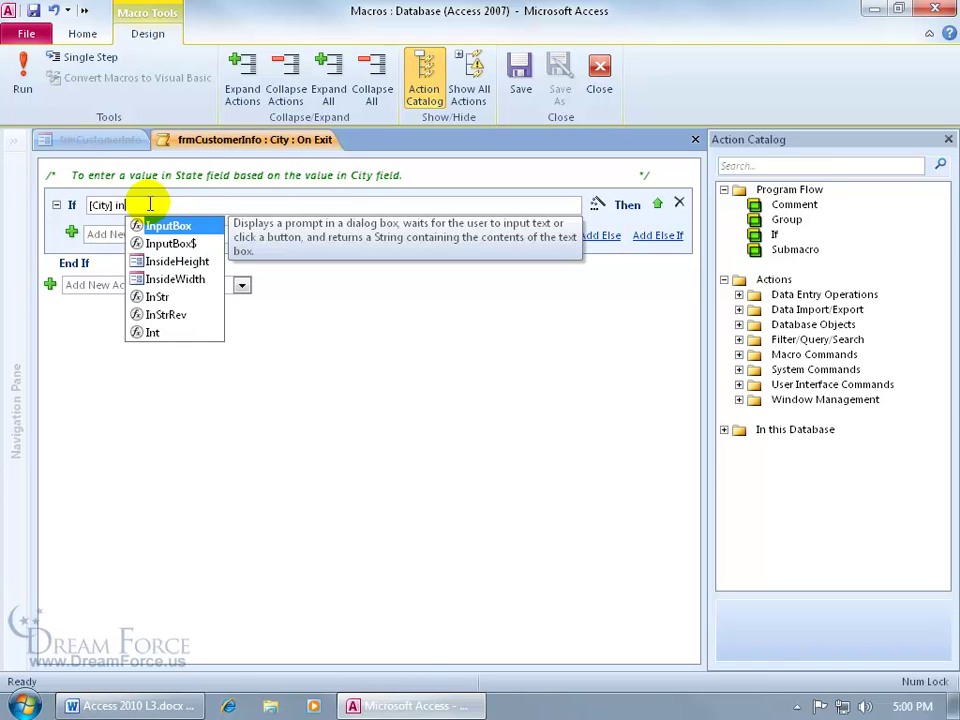
{"action": "type", "text": " ("}
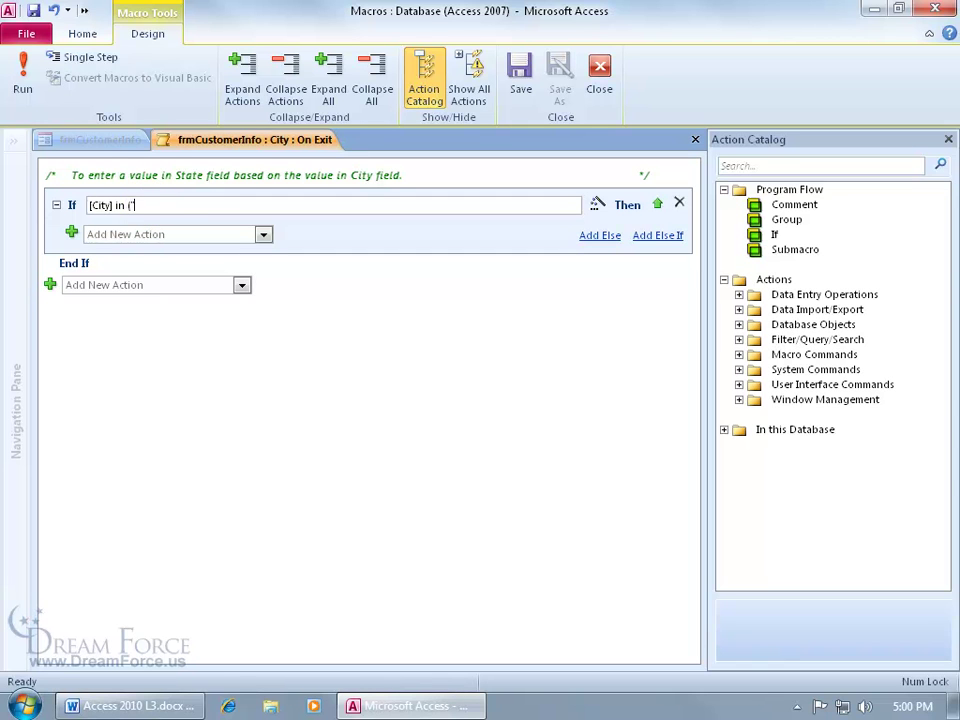
{"action": "type", "text": "\"Salt Lake\",\"Sandy\")"}
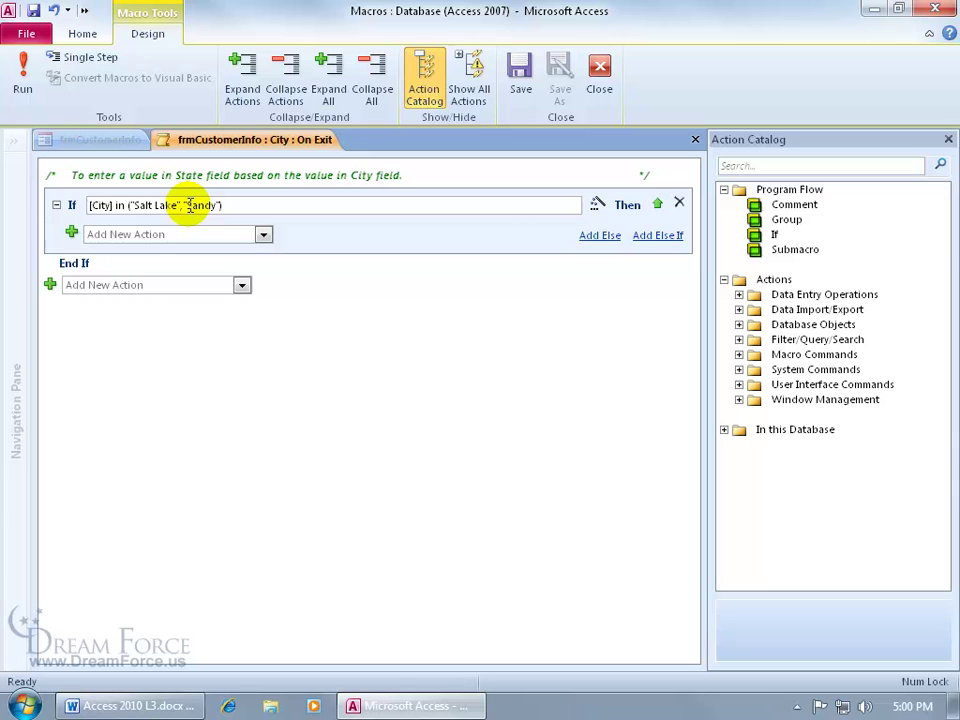
{"action": "left_click", "coordinate": [263, 235]}
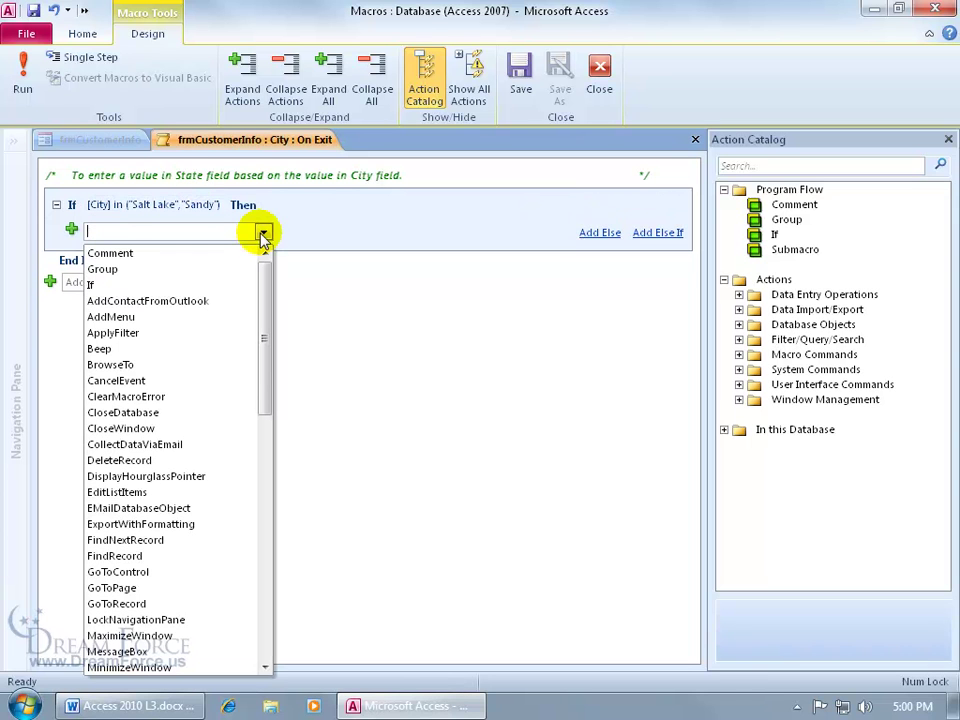
{"action": "type", "text": "Set"}
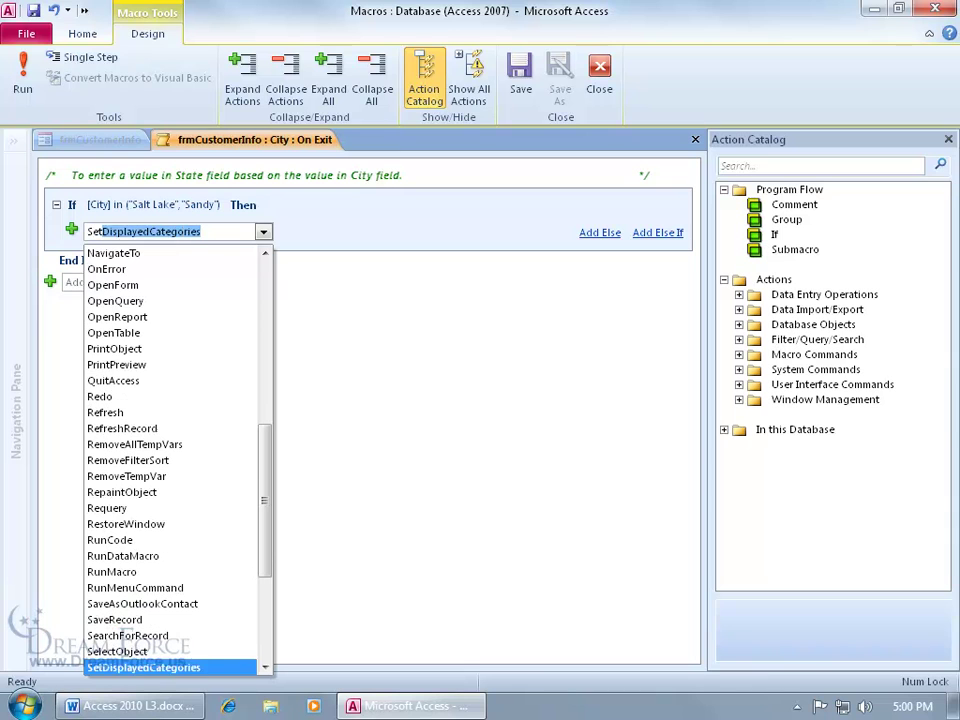
{"action": "type", "text": "v"}
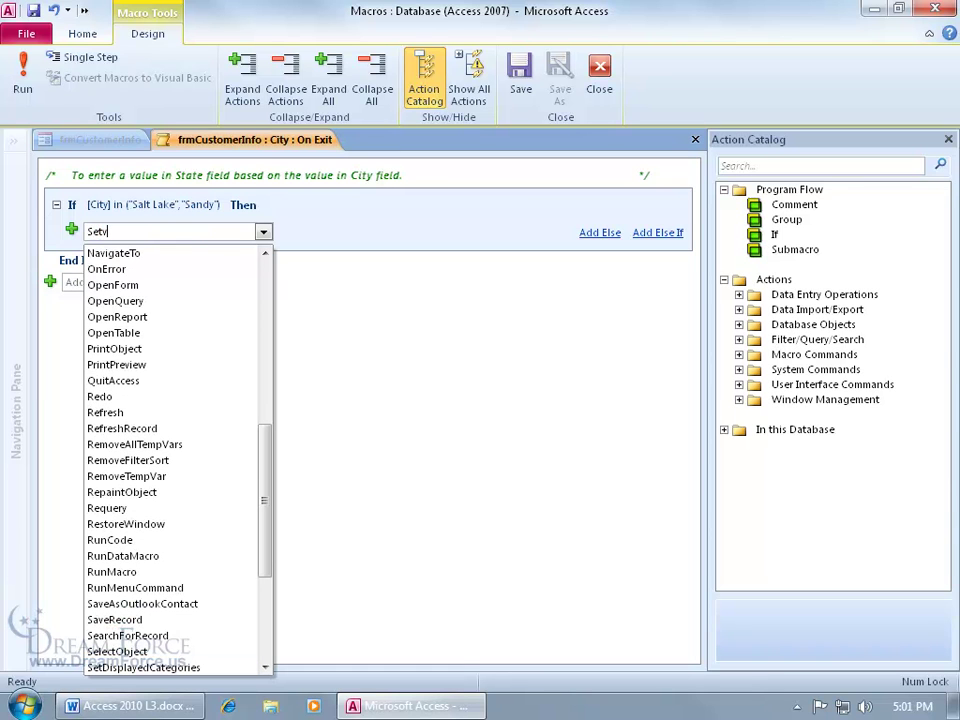
{"action": "left_click", "coordinate": [263, 231]}
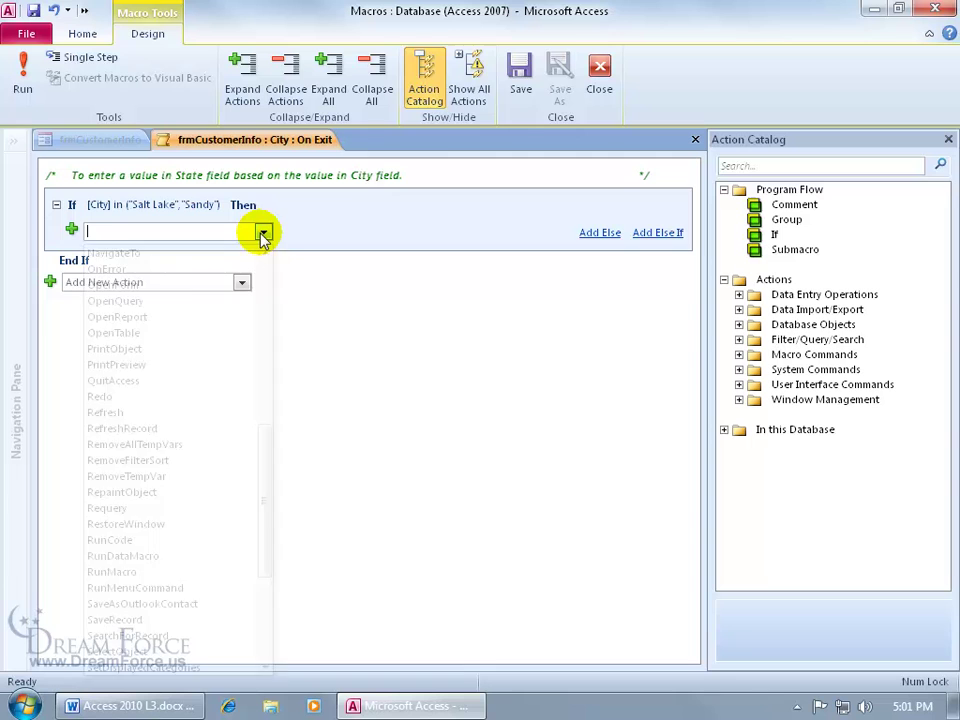
Step: Make all macro actions available and add a SetValue action inside the If block
{"action": "left_click", "coordinate": [474, 90]}
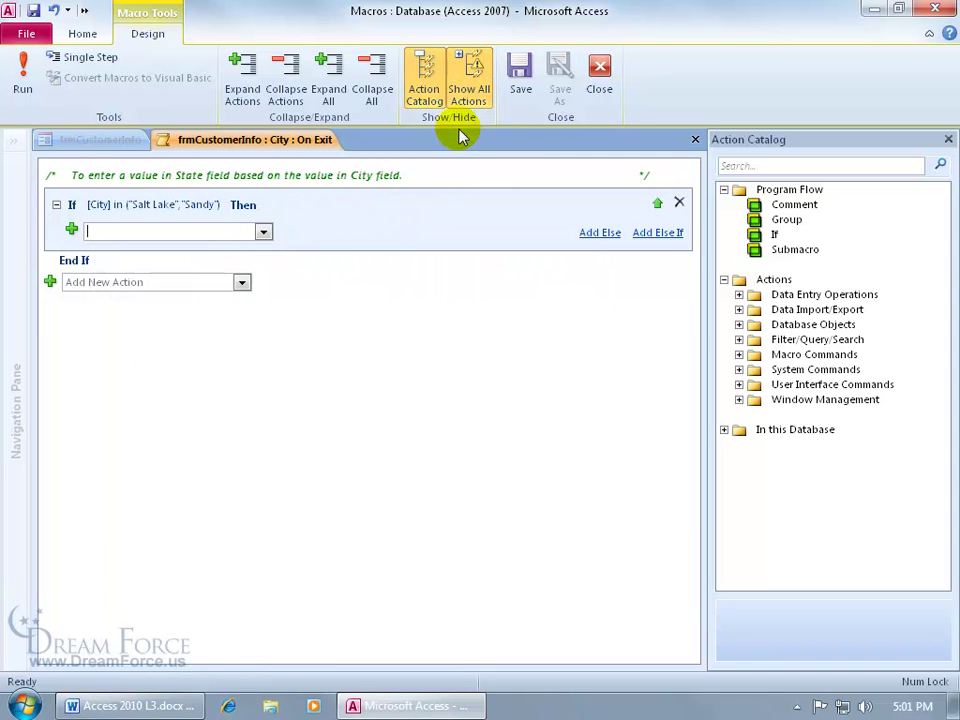
{"action": "left_click", "coordinate": [242, 233]}
{"action": "type", "text": "Set"}
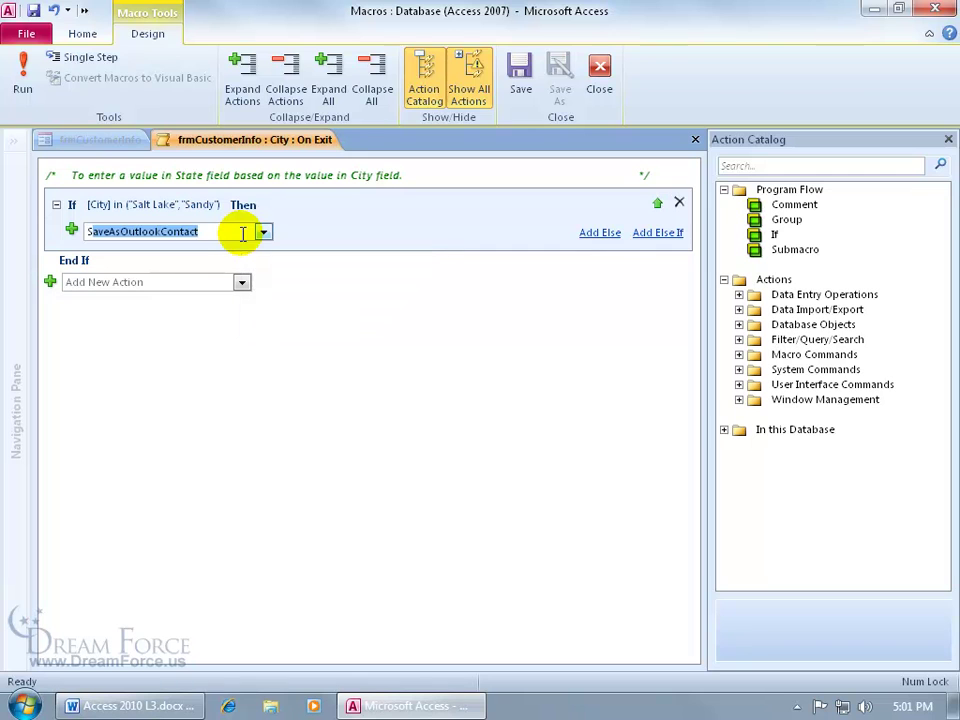
{"action": "type", "text": "Value"}
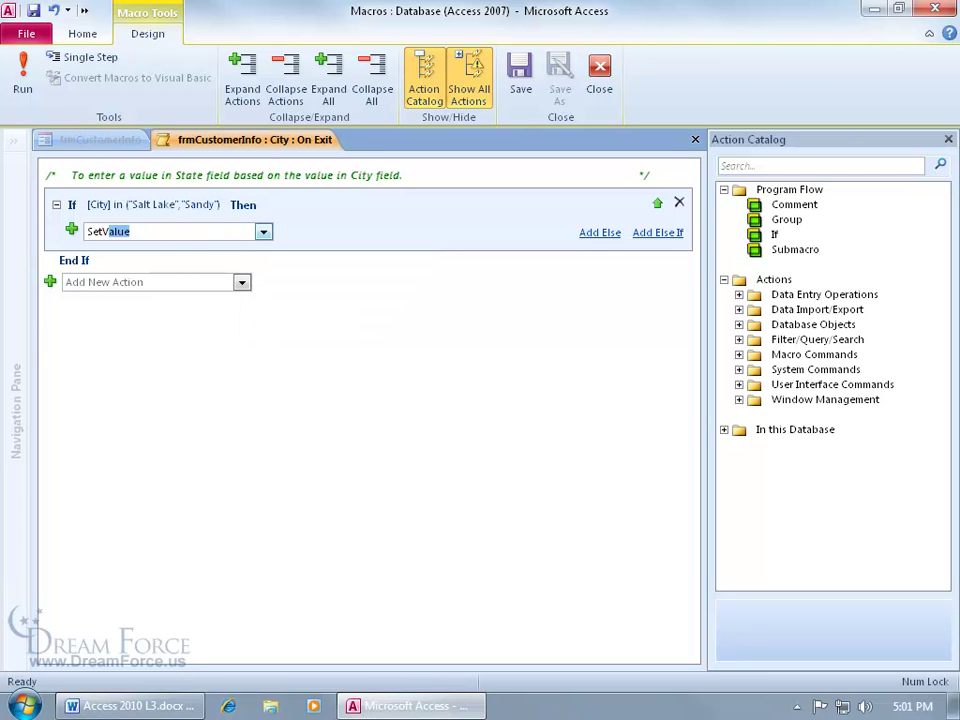
{"action": "key", "text": "Return"}
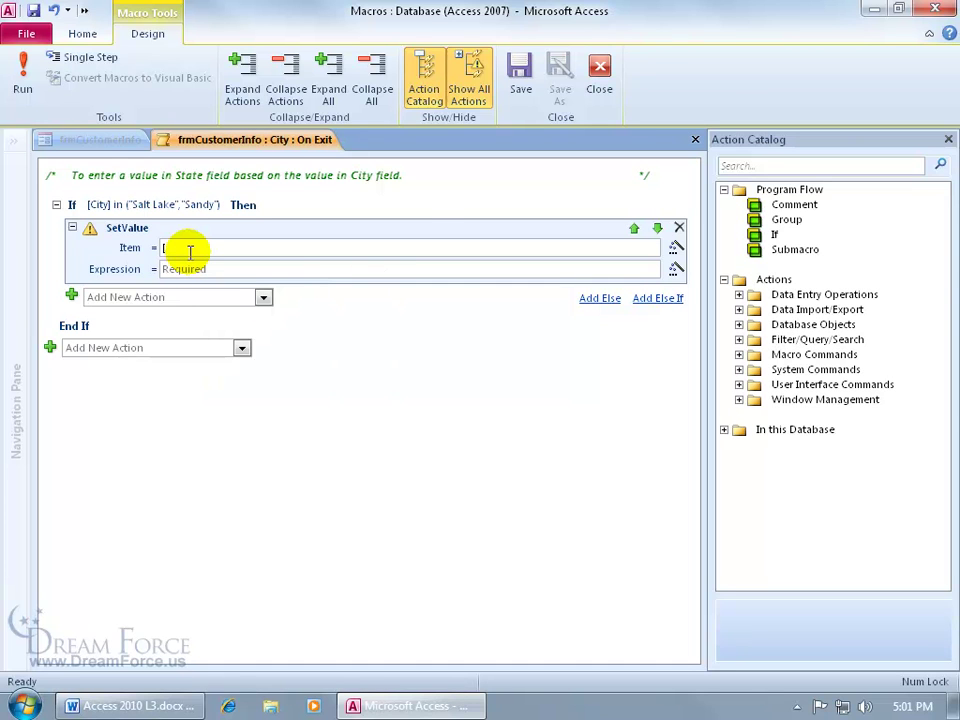
Step: Set the SetValue action's item to [State] and its expression to "UT"
{"action": "type", "text": "State"}
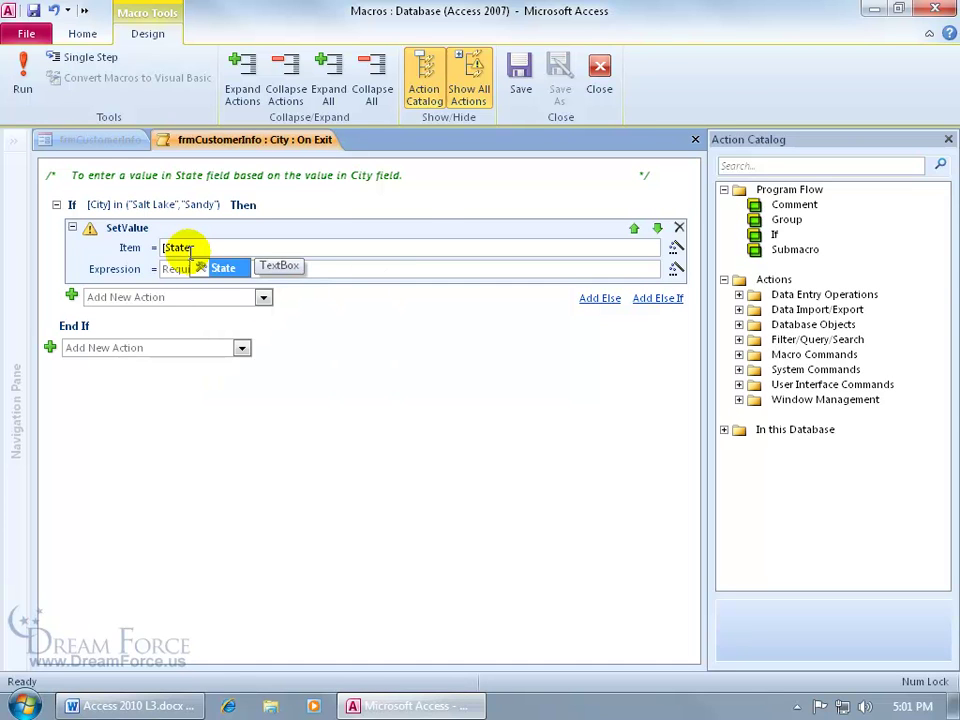
{"action": "type", "text": "]"}
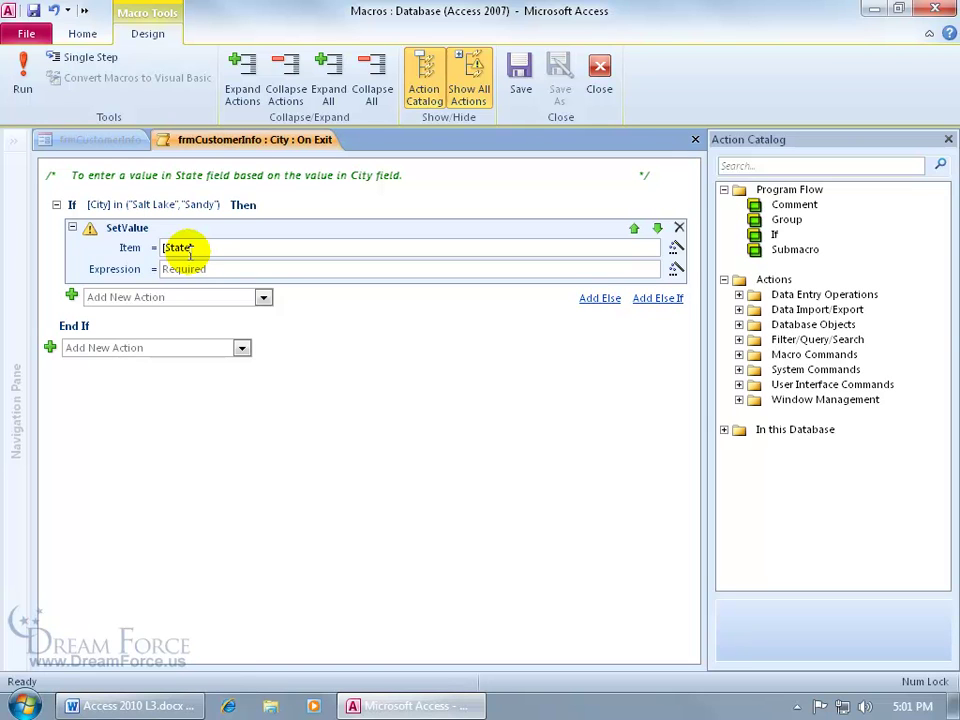
{"action": "left_click", "coordinate": [186, 268]}
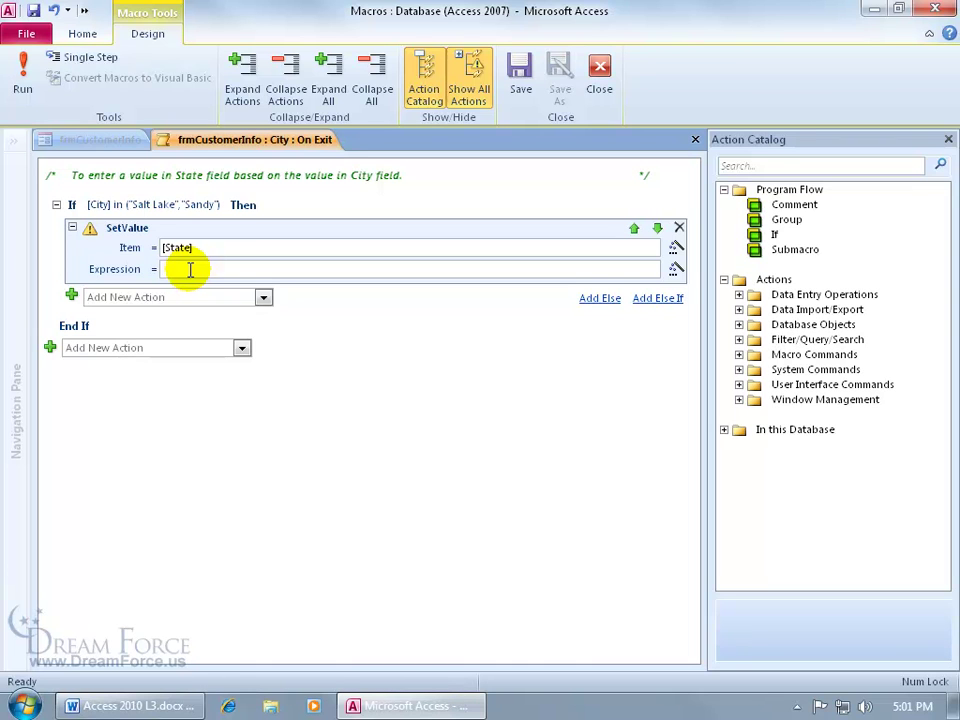
{"action": "type", "text": "\"UT\""}
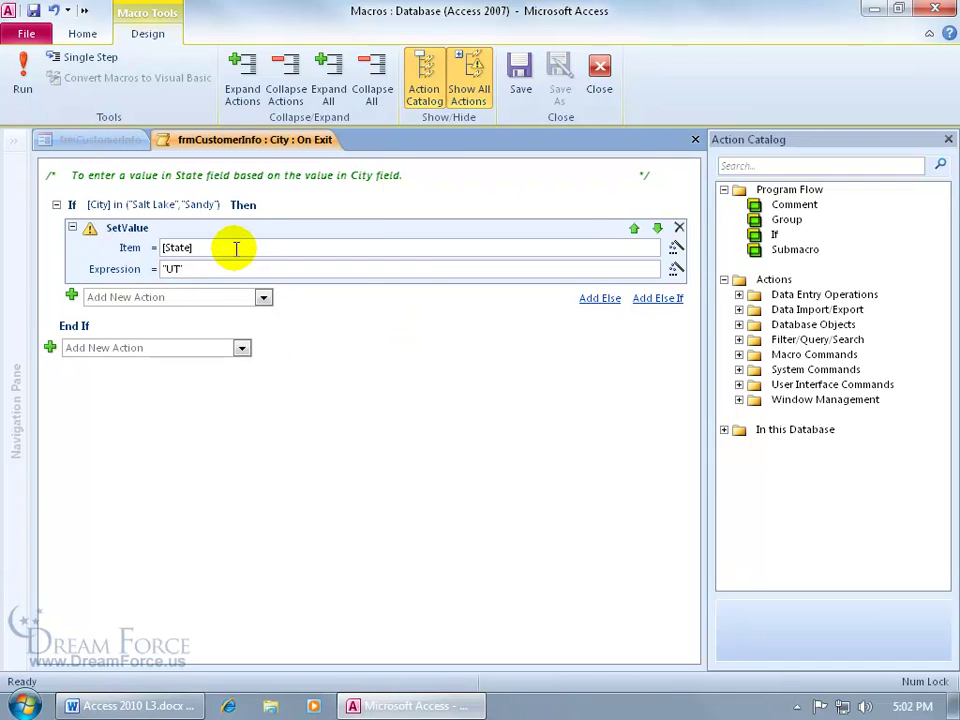
Step: Add a comment after the SetValue action reading "If City is Salt Lake or Sandy, set State to UT"
{"action": "left_click", "coordinate": [263, 297]}
{"action": "left_click", "coordinate": [225, 316]}
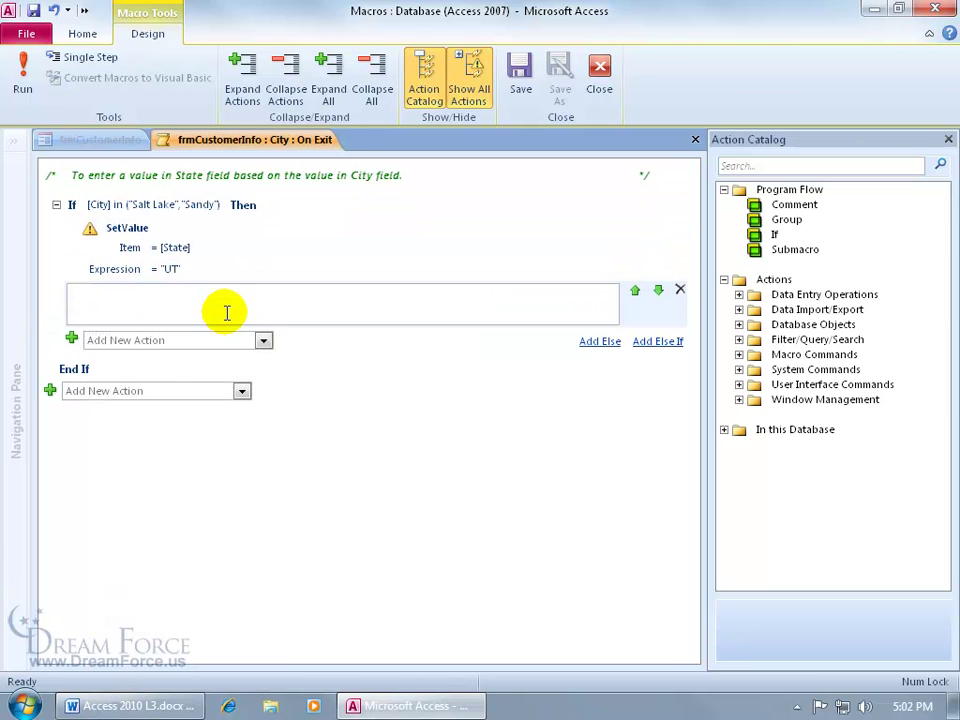
{"action": "type", "text": "If City is Salt Lake or Sandy, set State to UT"}
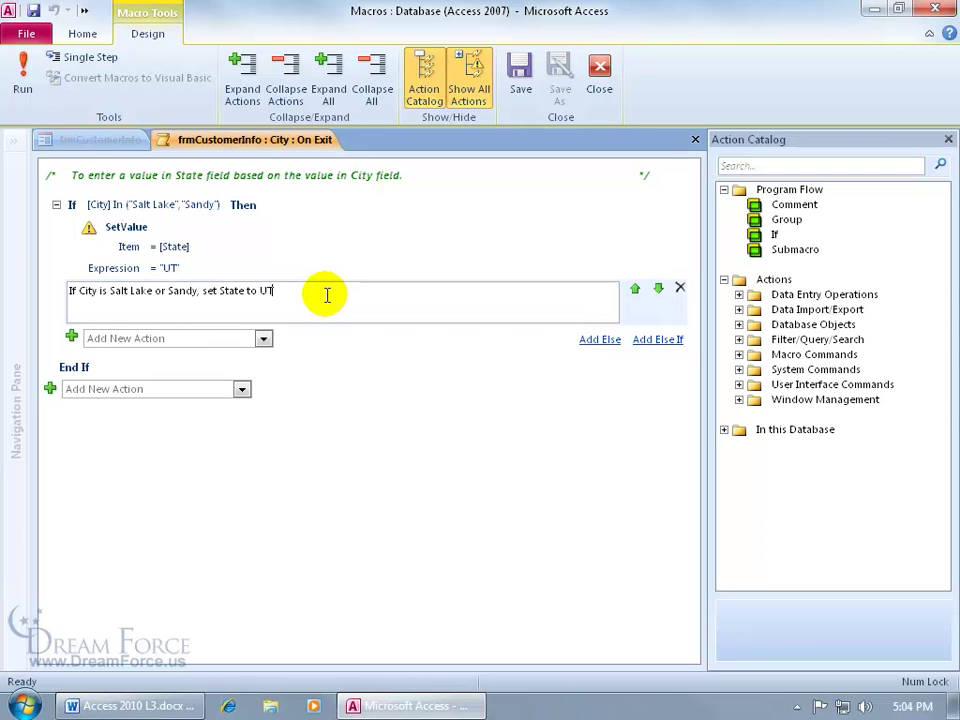
Step: Add a GoToControl action below the comment inside the If block, with its control name set to [postal code]
{"action": "left_click", "coordinate": [261, 337]}
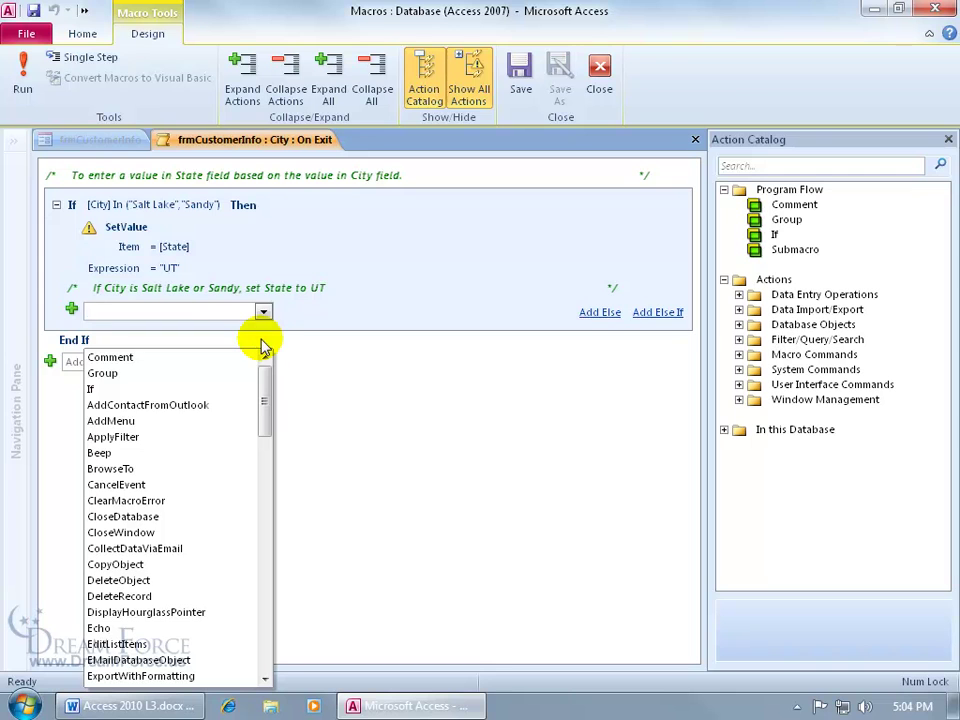
{"action": "type", "text": "GoToControl"}
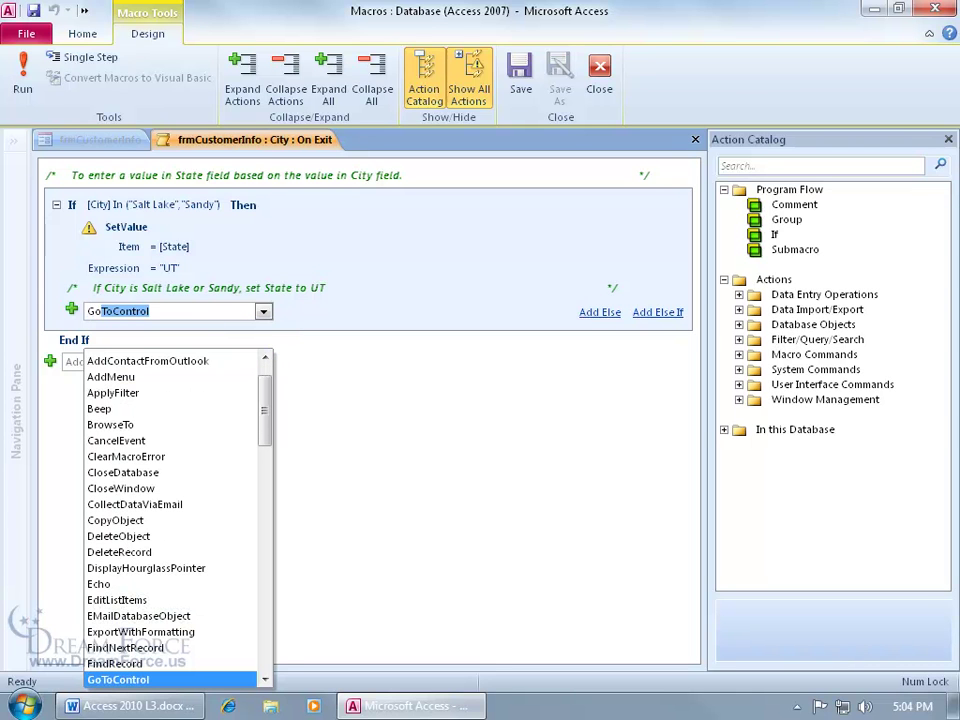
{"action": "key", "text": "Return"}
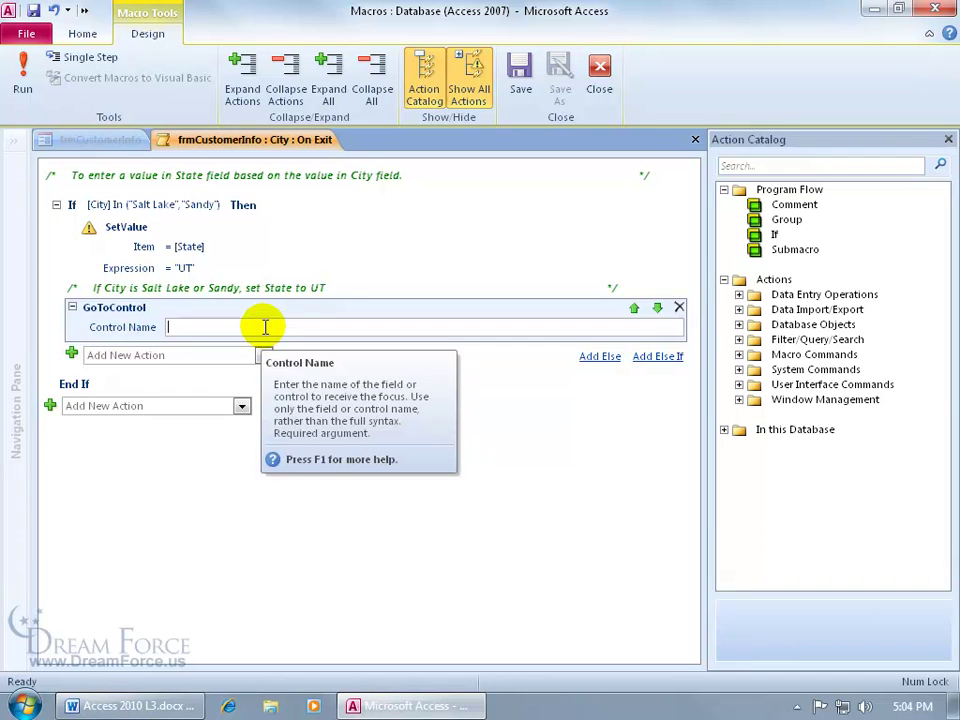
{"action": "type", "text": "["}
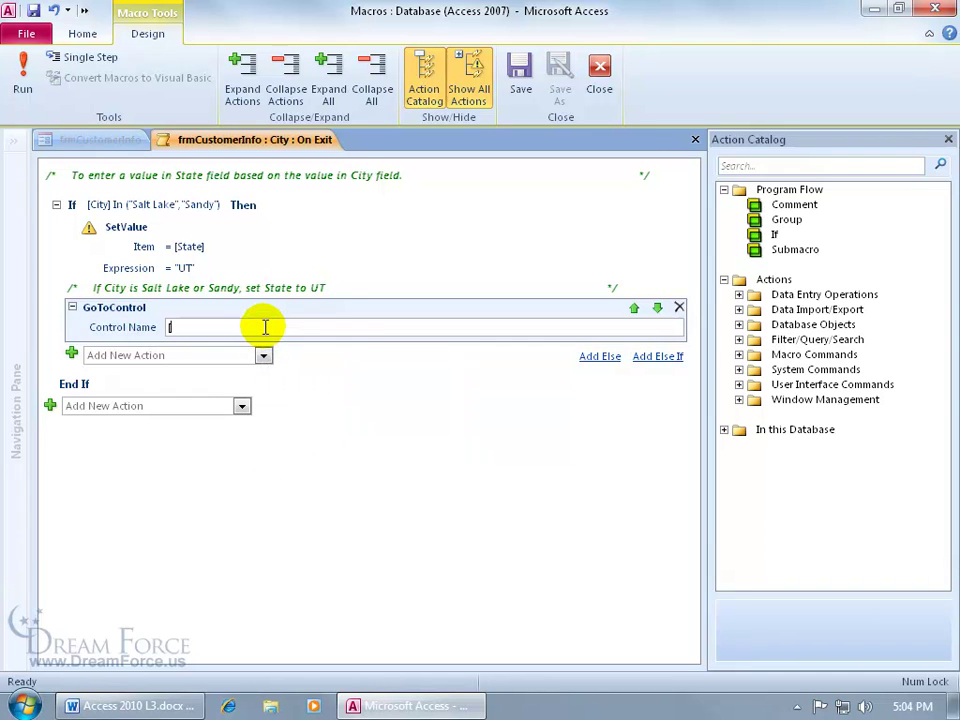
{"action": "type", "text": "Postal code]"}
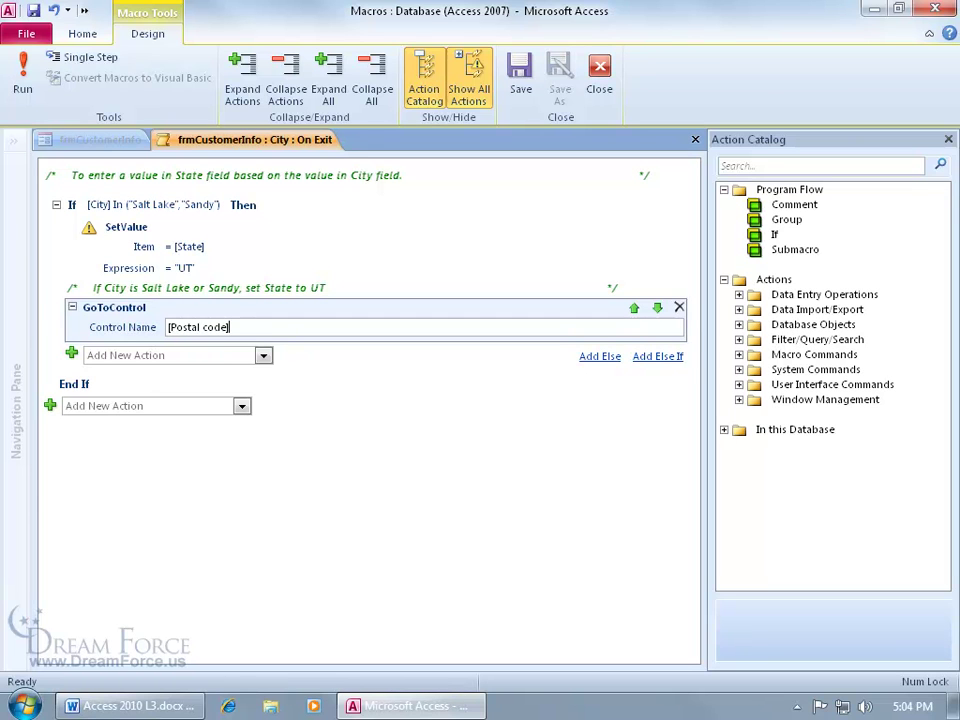
{"action": "left_click", "coordinate": [163, 327]}
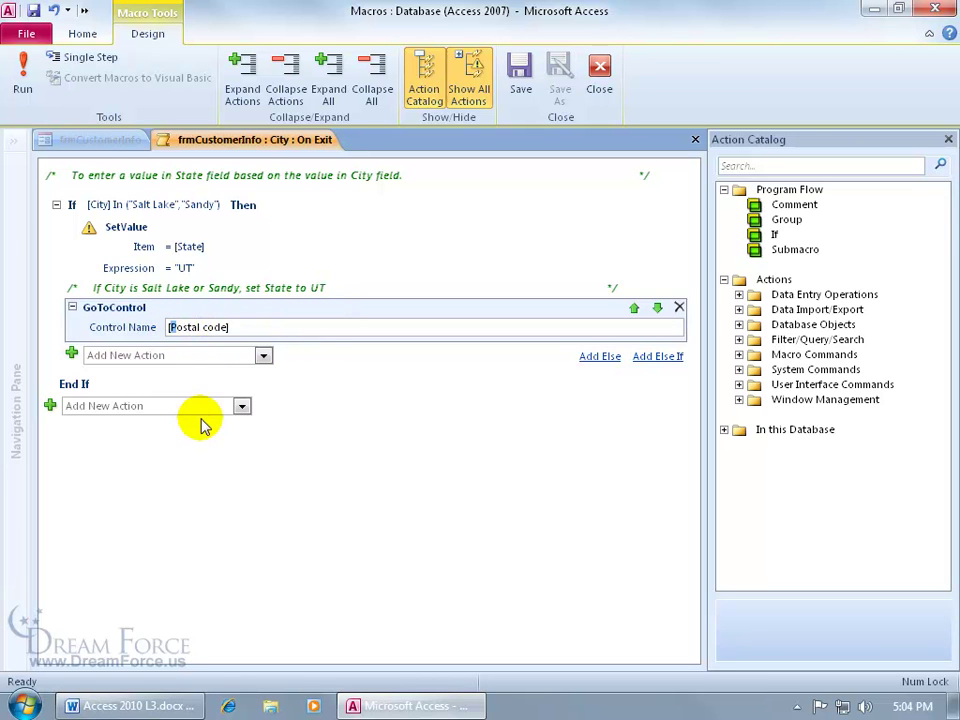
{"action": "key", "text": "Delete"}
{"action": "type", "text": "p"}
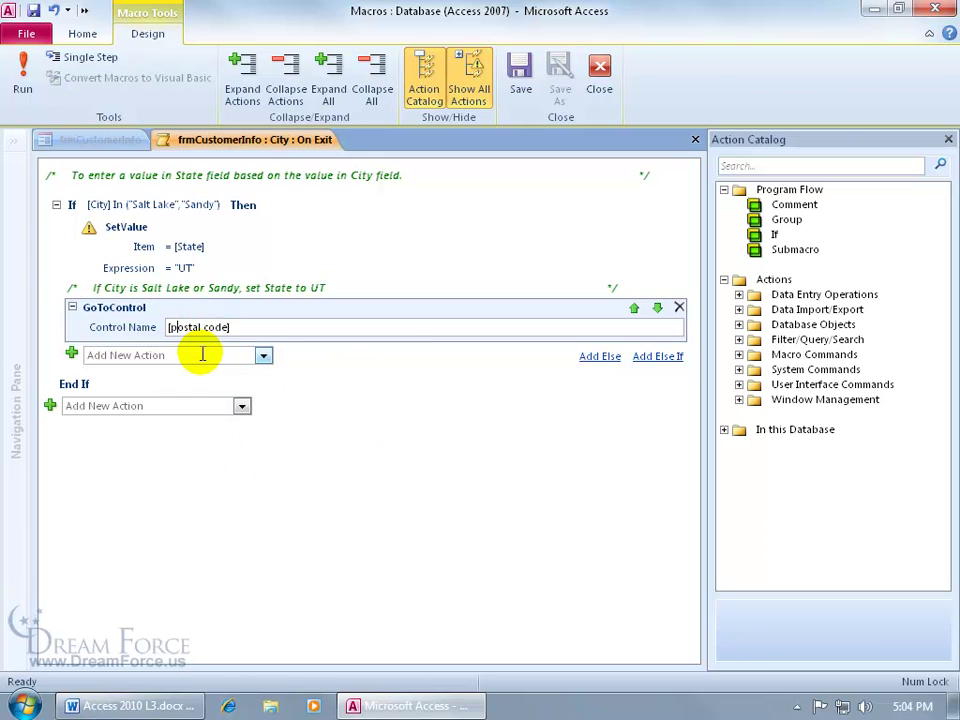
Step: Add a comment after the GoToControl action reading "Go to the PostalCode field"
{"action": "left_click", "coordinate": [263, 356]}
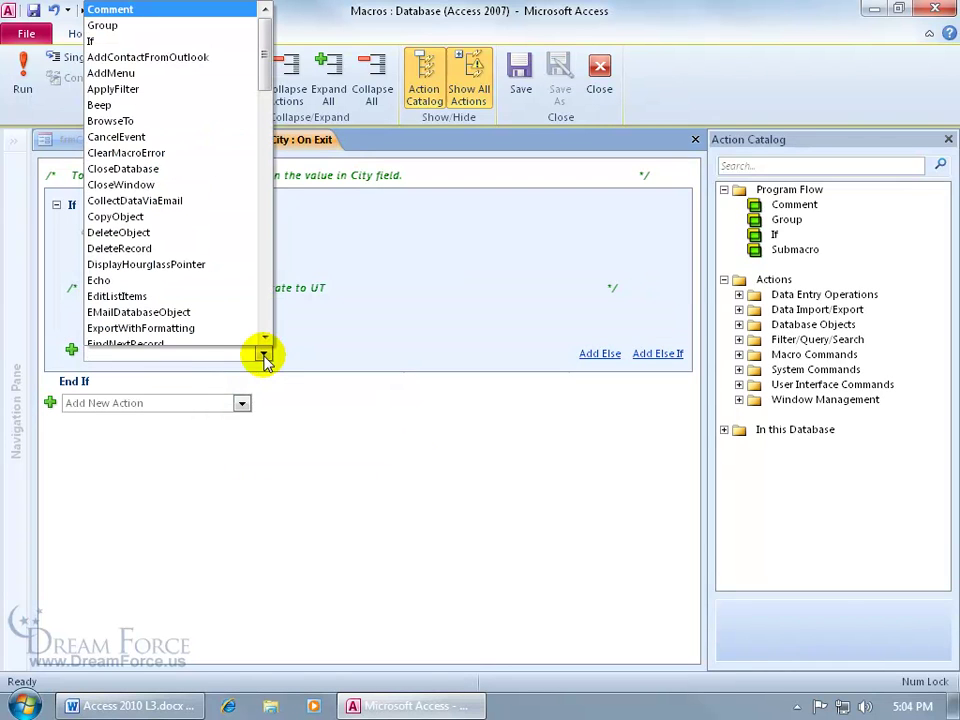
{"action": "left_click", "coordinate": [216, 14]}
{"action": "type", "text": "Go to the PostalCode field"}
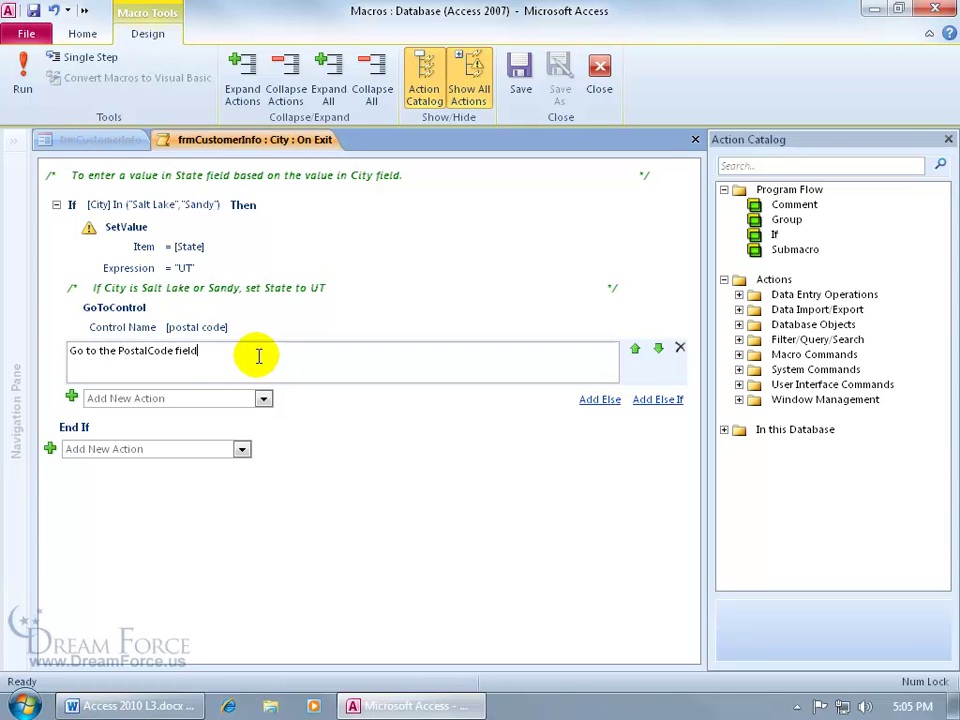
Step: Save and close the City field's On Exit macro, and close the form's property sheet
{"action": "left_click", "coordinate": [33, 12]}
{"action": "left_click", "coordinate": [695, 139]}
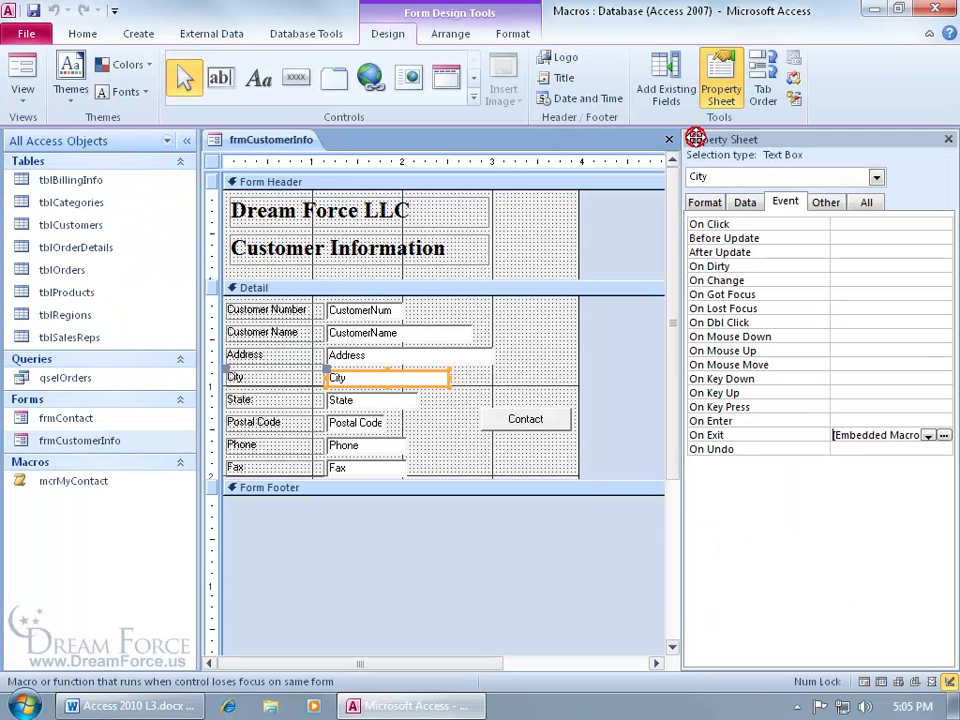
{"action": "left_click", "coordinate": [949, 139]}
Step: Display the customer form in Form View and go to the last existing customer record
{"action": "right_click", "coordinate": [259, 142]}
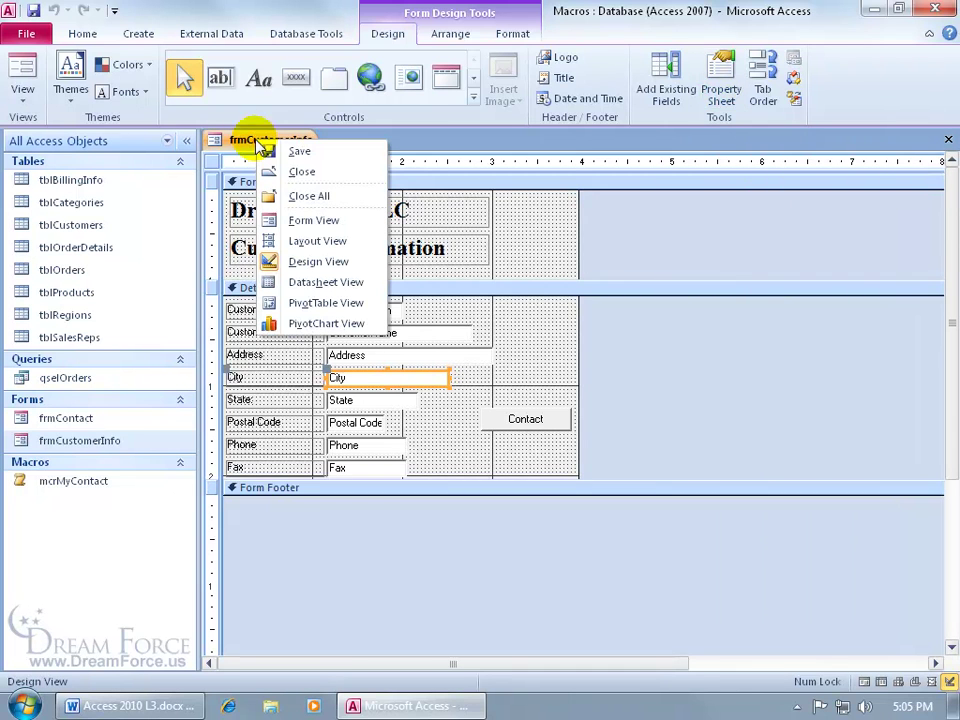
{"action": "left_click", "coordinate": [300, 220]}
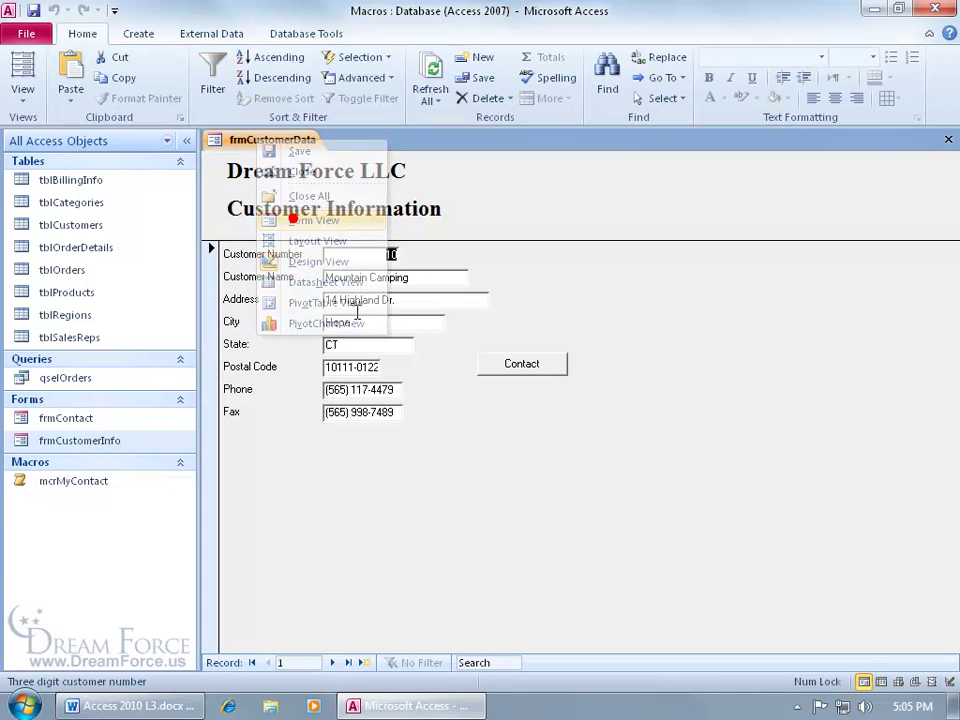
{"action": "left_click", "coordinate": [363, 663]}
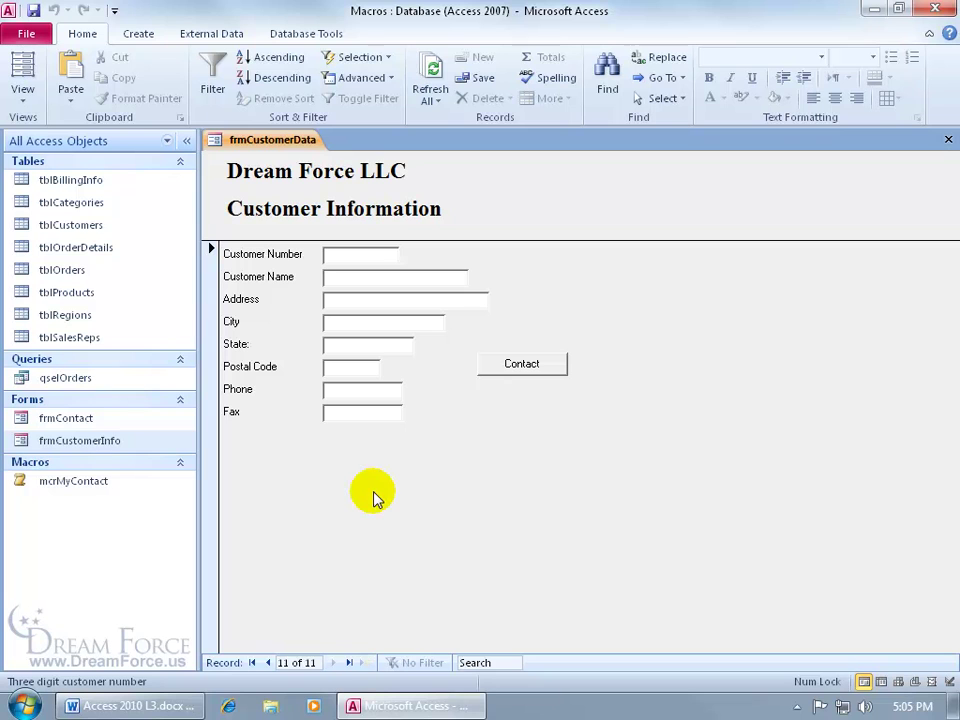
{"action": "left_click", "coordinate": [268, 663]}
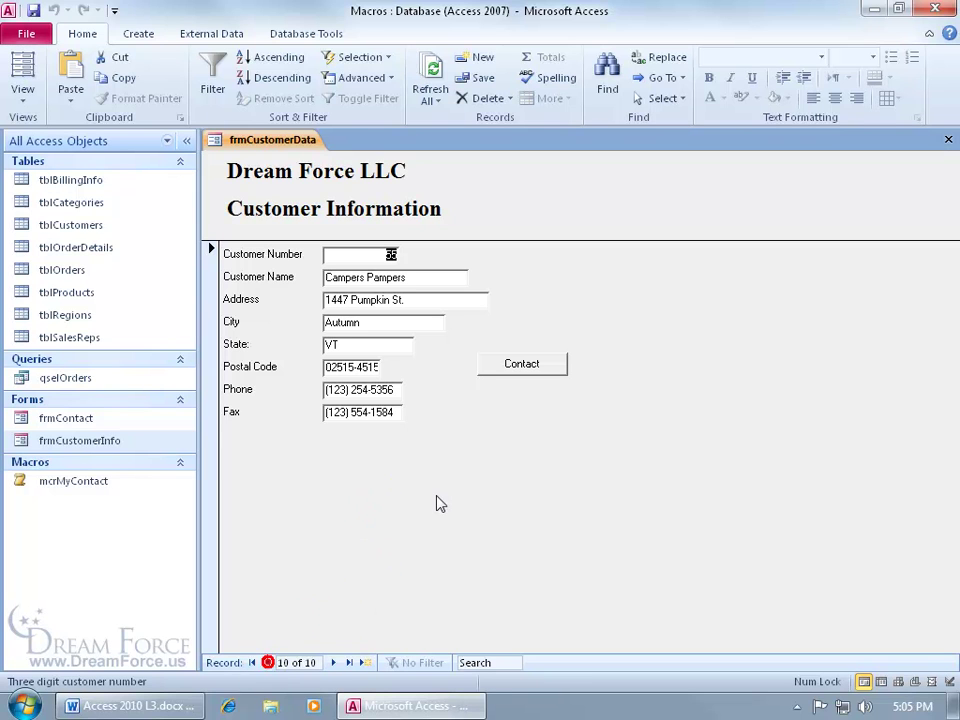
Step: Test the macro by entering "sandy" as the record's City and leaving the field, and discard the record's changes
{"action": "left_click", "coordinate": [380, 327]}
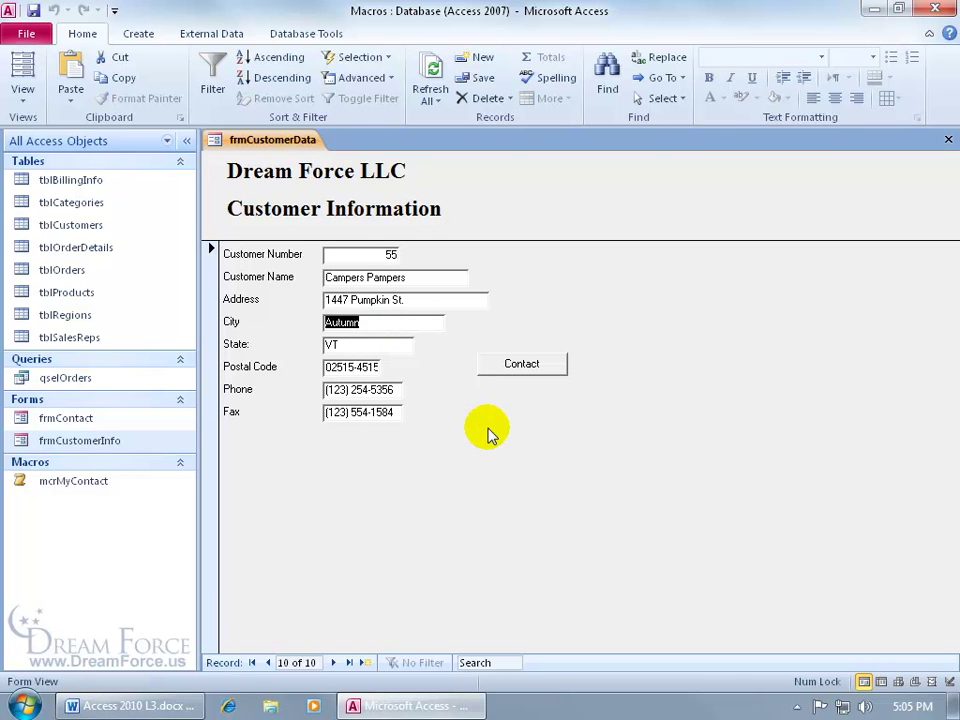
{"action": "type", "text": "sandy"}
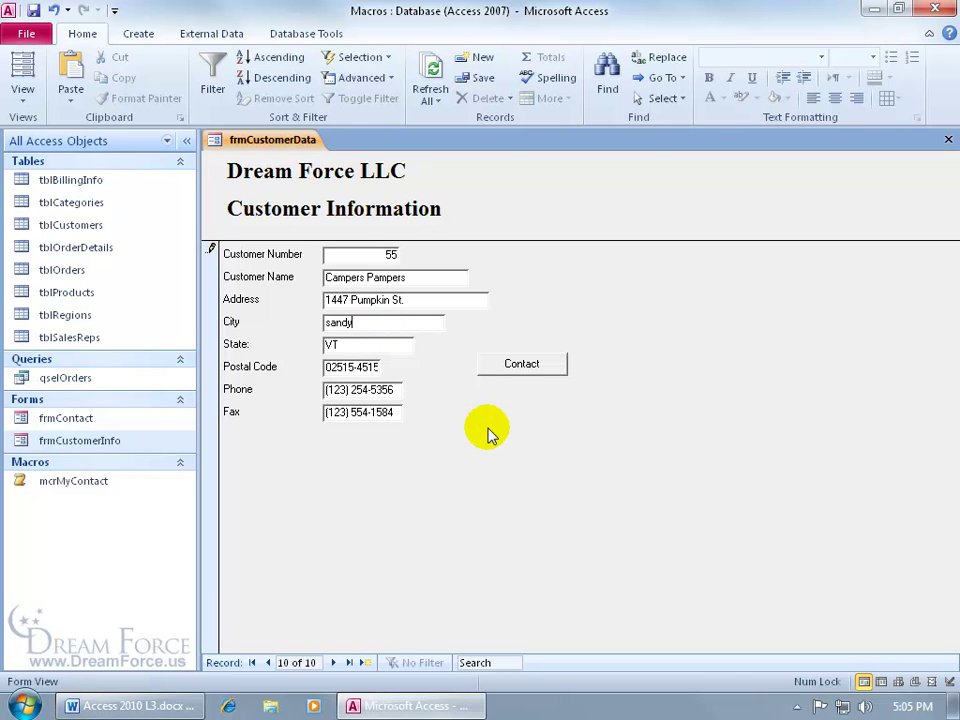
{"action": "key", "text": "Tab"}
{"action": "type", "text": "UT"}
{"action": "key", "text": "Tab"}
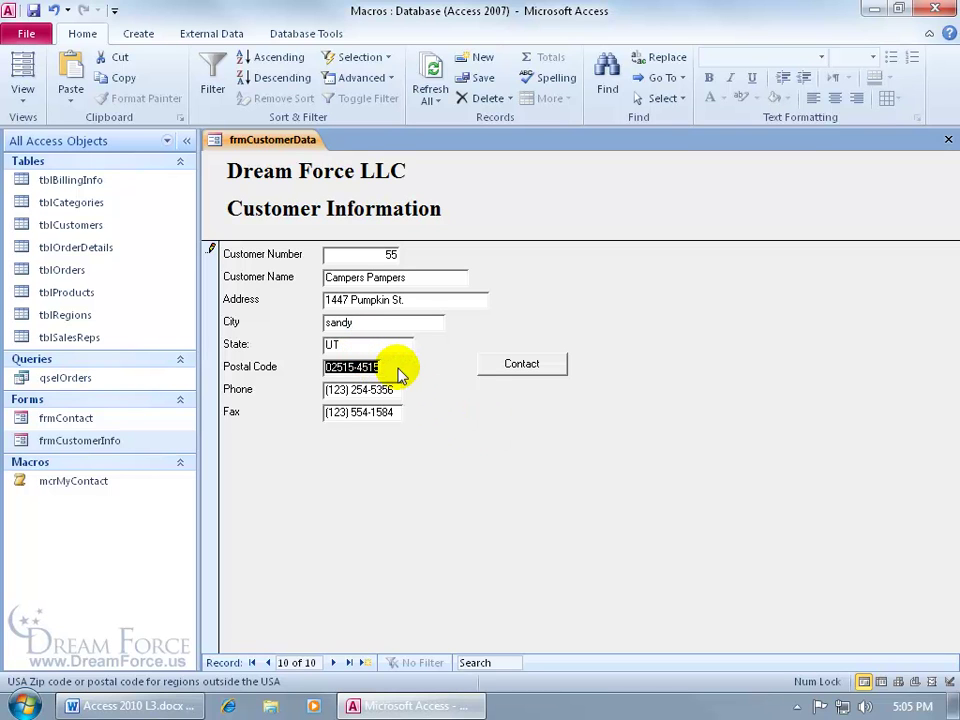
{"action": "key", "text": "Escape"}
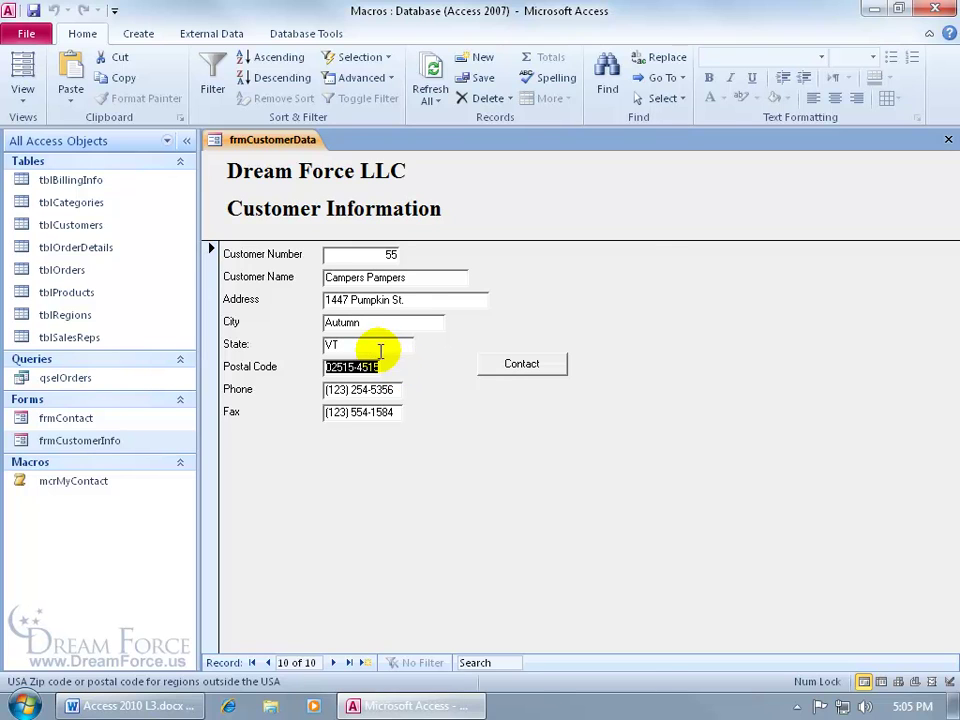